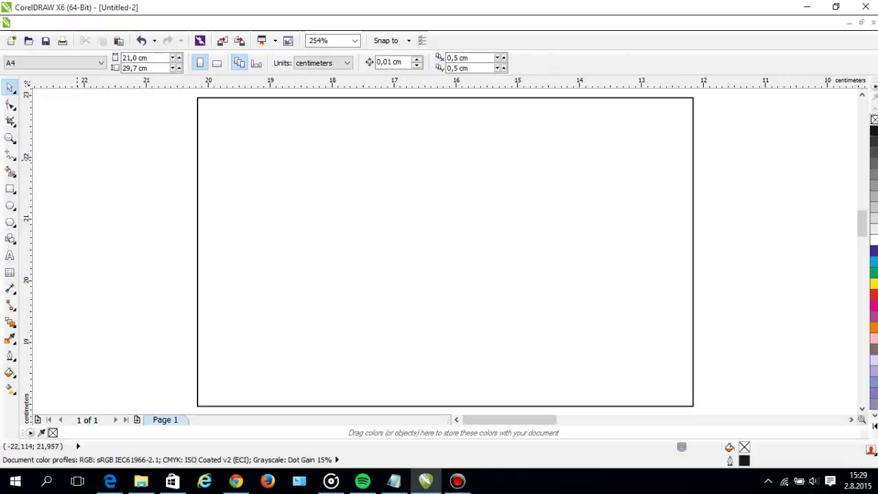
Draw a small five-point star and move it to the page's top-left as the logo.
click(11, 222)
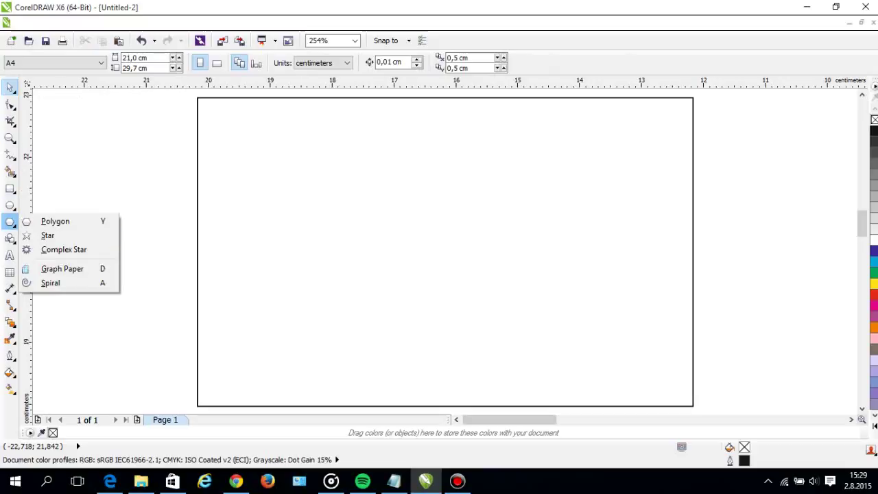
click(48, 236)
mouse_move(100, 209)
mouse_down()
mouse_move(184, 273)
mouse_move(152, 261)
mouse_move(266, 147)
mouse_move(291, 151)
mouse_up()
key(space)
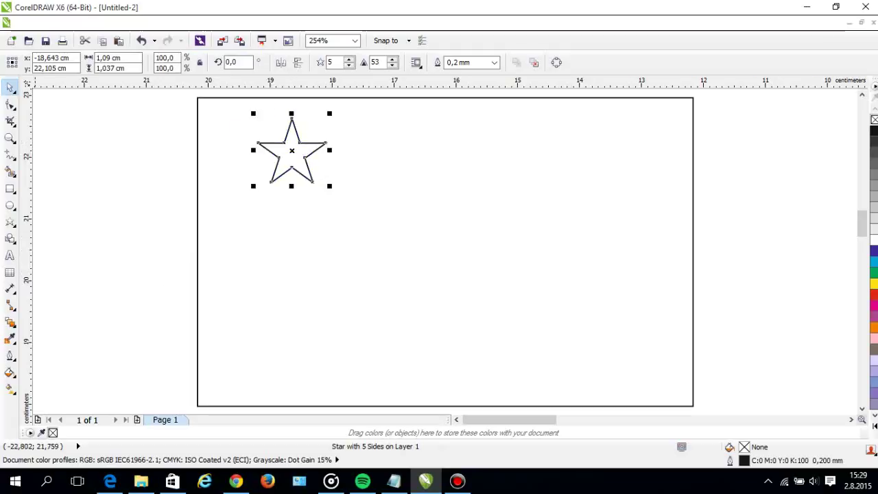
Start a new artistic text entry to the left of the page.
key(Escape)
click(9, 255)
click(151, 274)
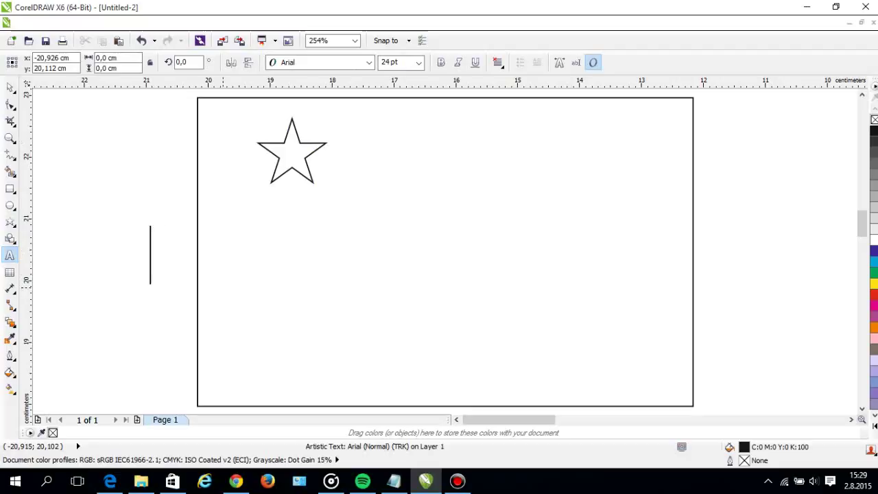
Add a small 'Logo' caption under the star and set it in Calibri.
text(Logo)
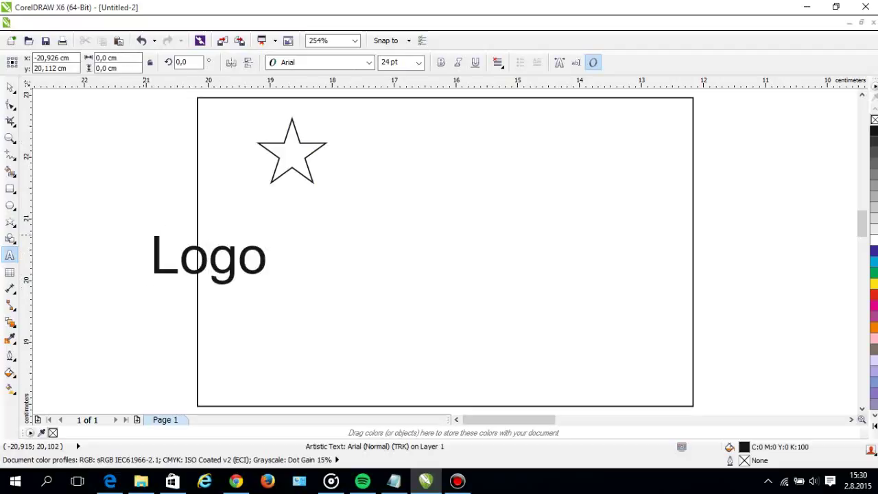
key(ctrl+space)
drag(270, 234, 293, 203)
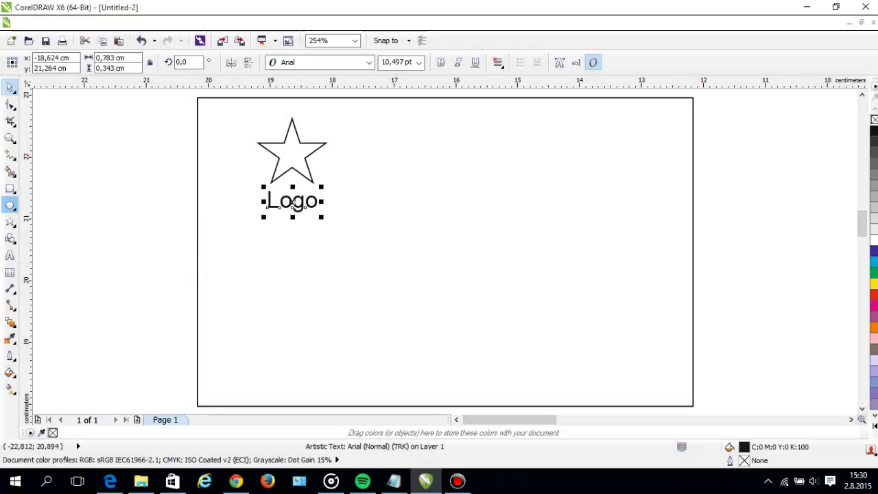
click(319, 62)
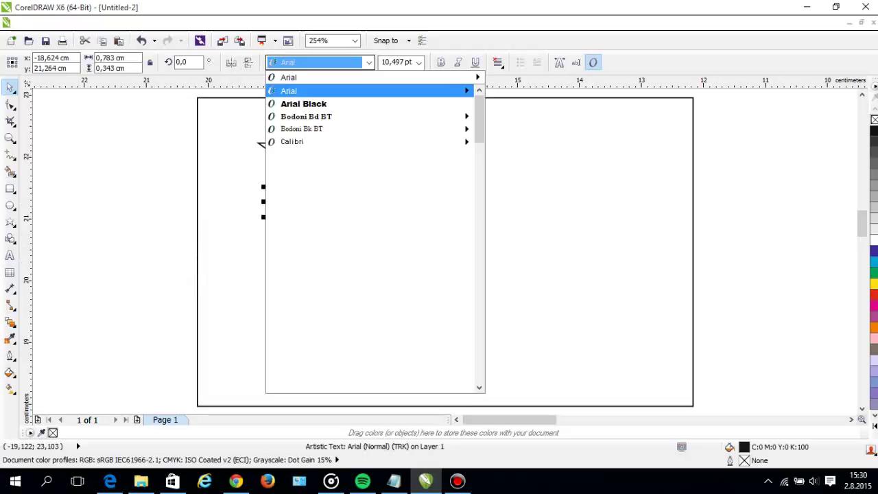
click(295, 140)
Copy the caption to the card's bottom and retype the copy as 'Adres:'.
drag(288, 203, 289, 362)
key(ctrl+a)
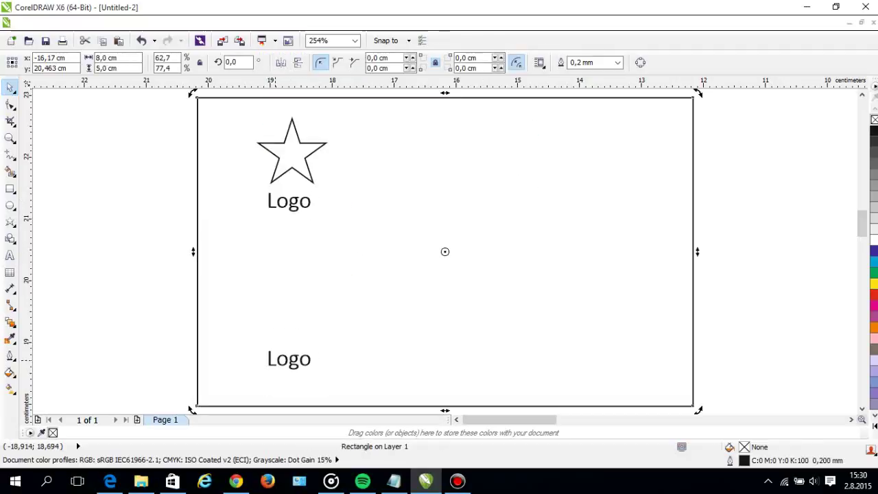
key(Escape)
double_click(288, 358)
text(A)
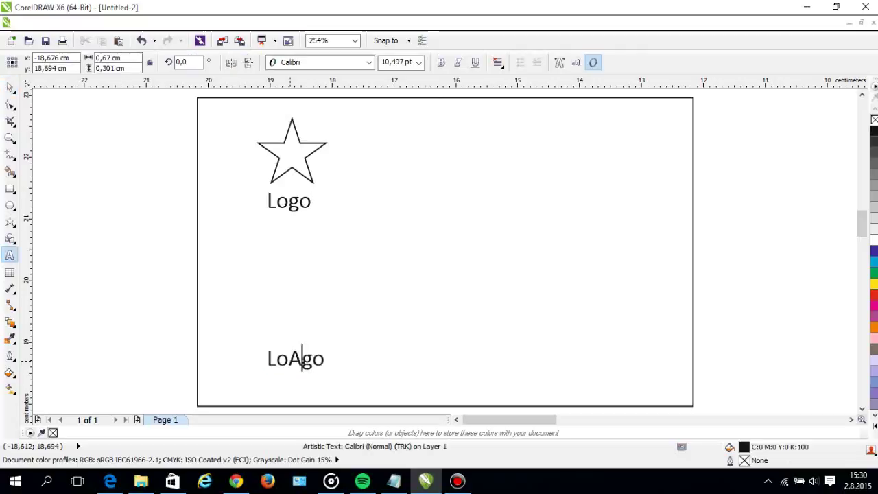
key(ctrl+a)
key(Delete)
text(Aress)
key(BackSpace)
key(BackSpace)
key(BackSpace)
key(BackSpace)
text(dres)
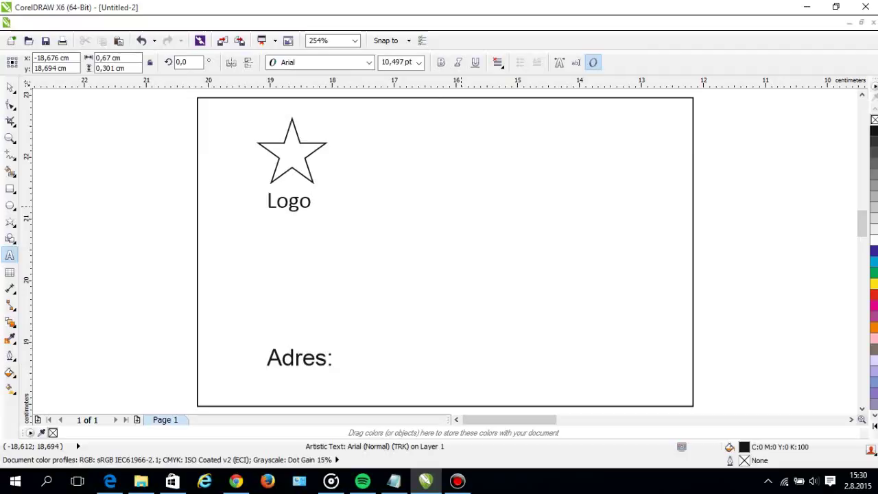
key(ctrl+space)
Type the street address after 'Adres:' on the bottom label.
drag(298, 358, 265, 366)
key(ctrl+z)
double_click(257, 369)
key(Right)
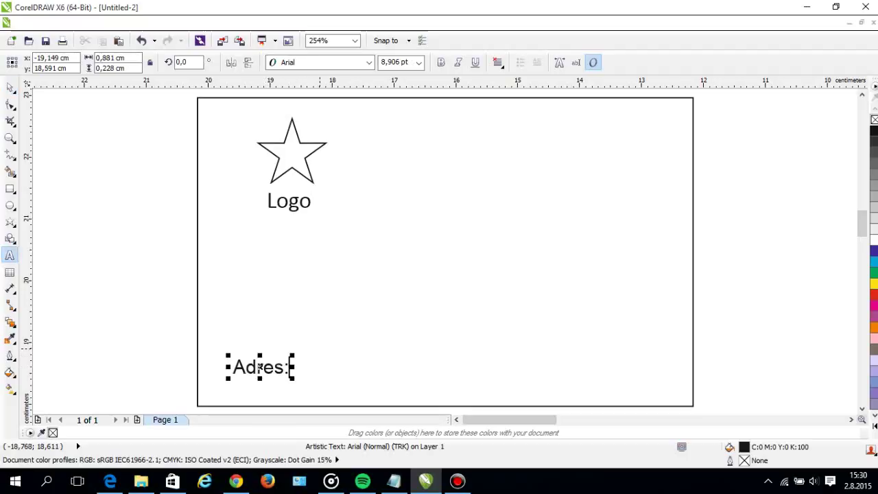
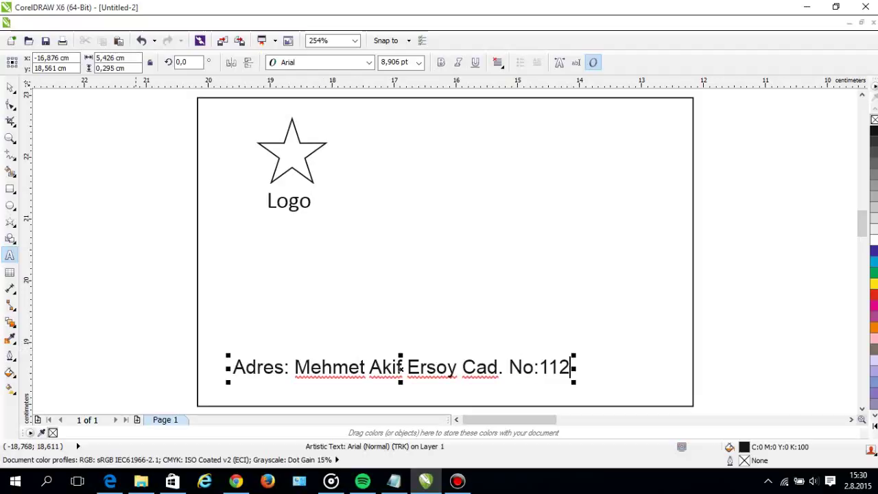
Shrink the address text, move it to the bottom-left, and reopen it for editing.
click(10, 87)
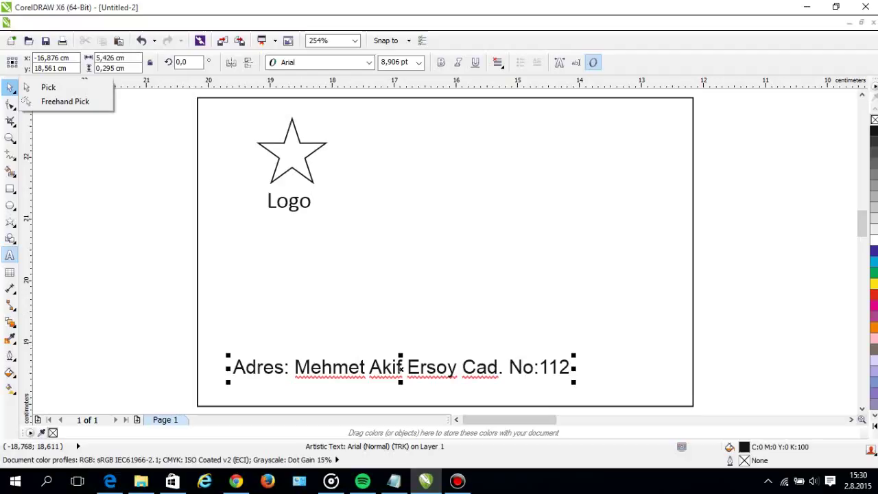
click(48, 87)
drag(574, 355, 464, 361)
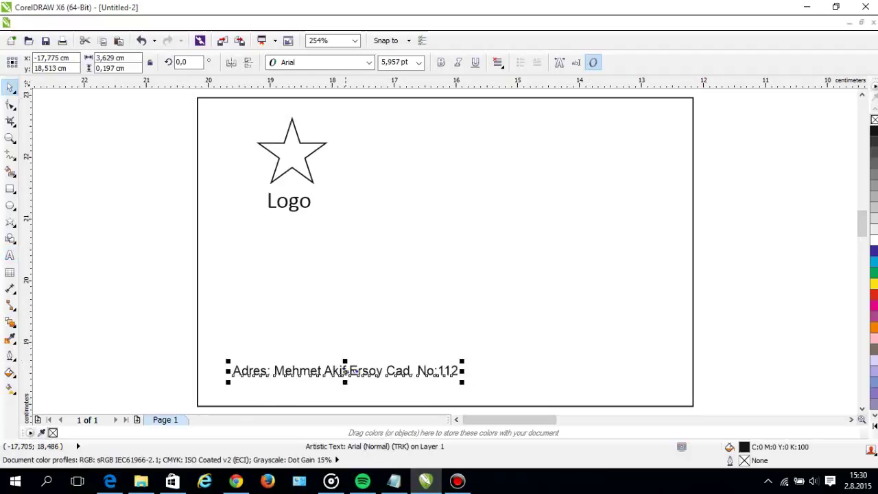
drag(345, 371, 380, 377)
double_click(440, 376)
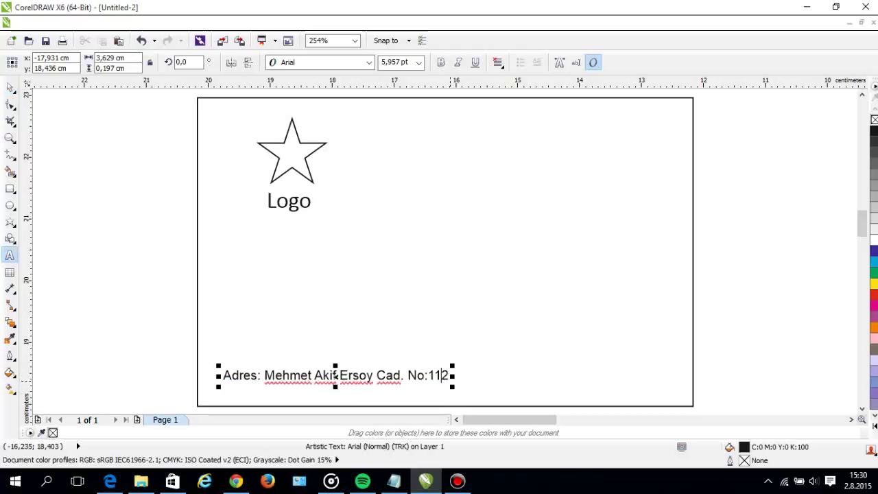
click(336, 375)
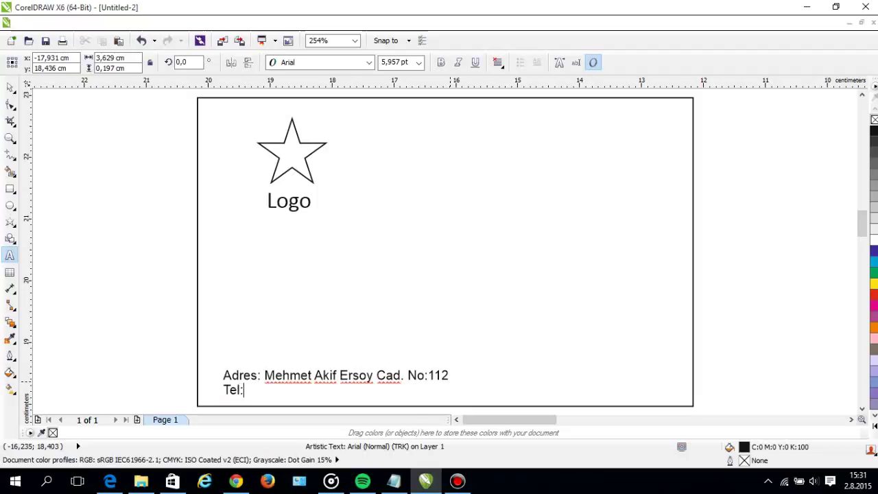
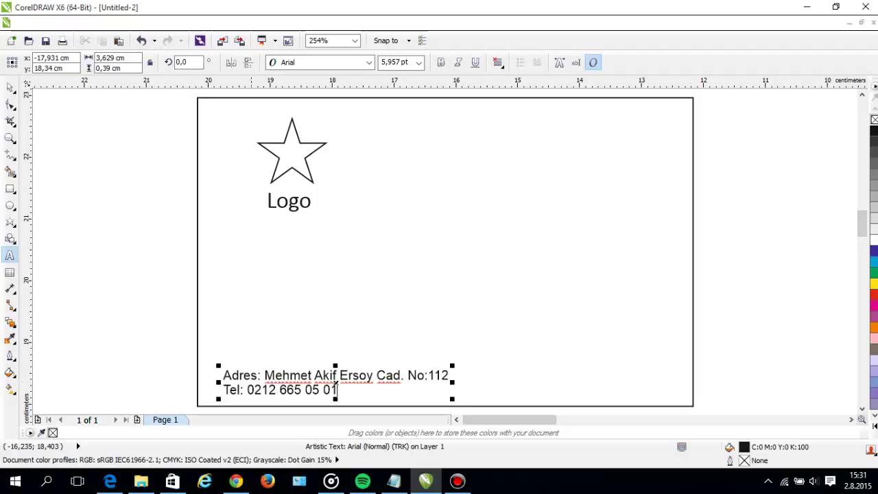
Enter the telephone number, then duplicate the block and keep only the number in the copy.
key(ctrl+space)
drag(335, 383, 473, 383)
double_click(424, 387)
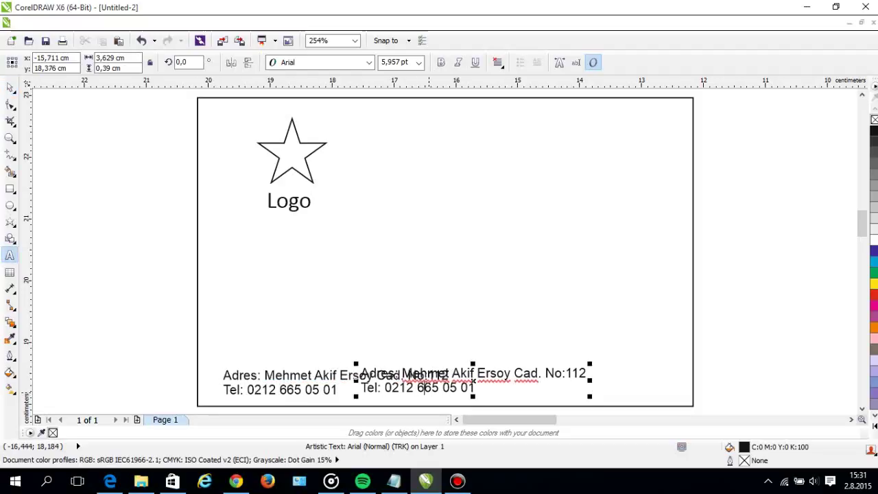
drag(376, 373, 385, 388)
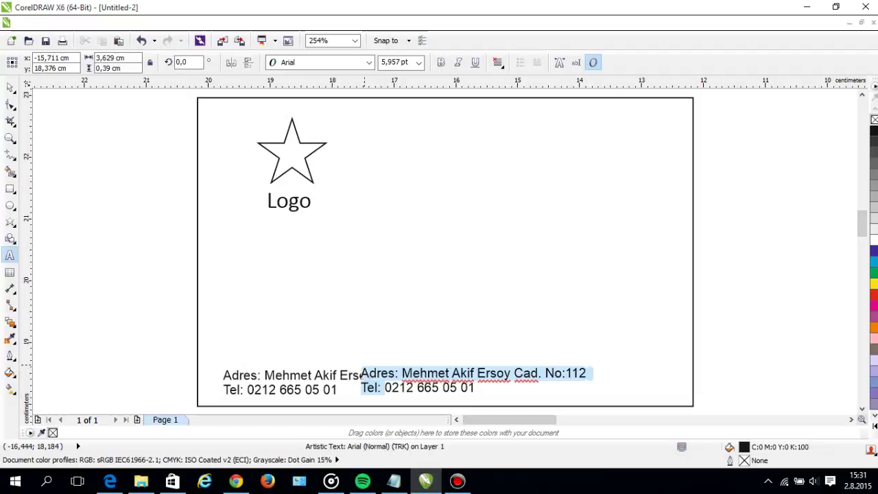
key(Delete)
Place the number copy right of the Tel line and prefix it with 'Fax:'.
key(Escape)
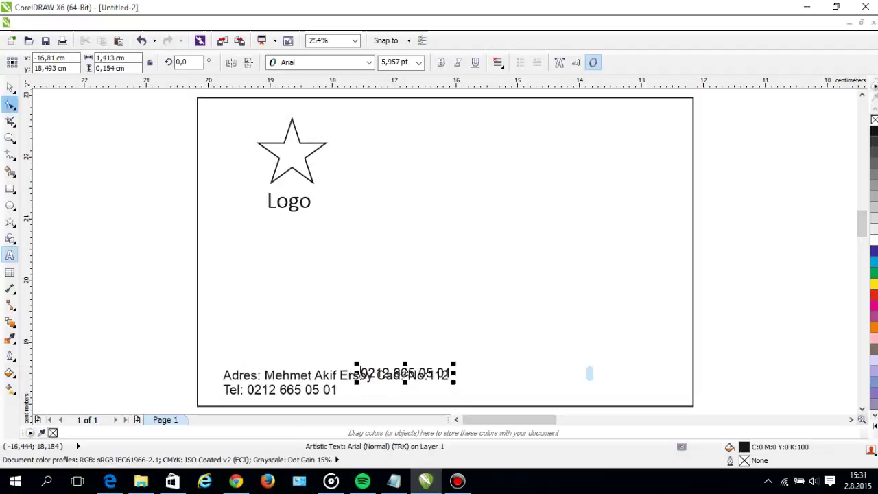
key(Escape)
drag(405, 371, 396, 389)
double_click(396, 389)
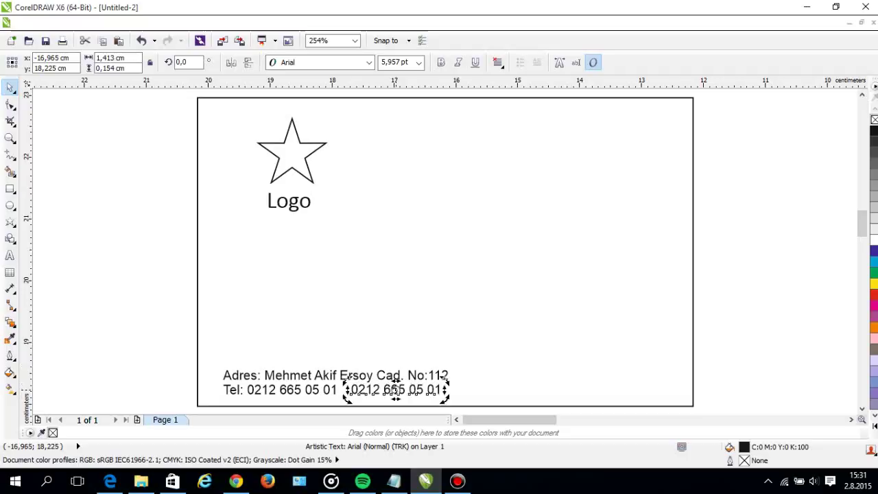
text(Fax:)
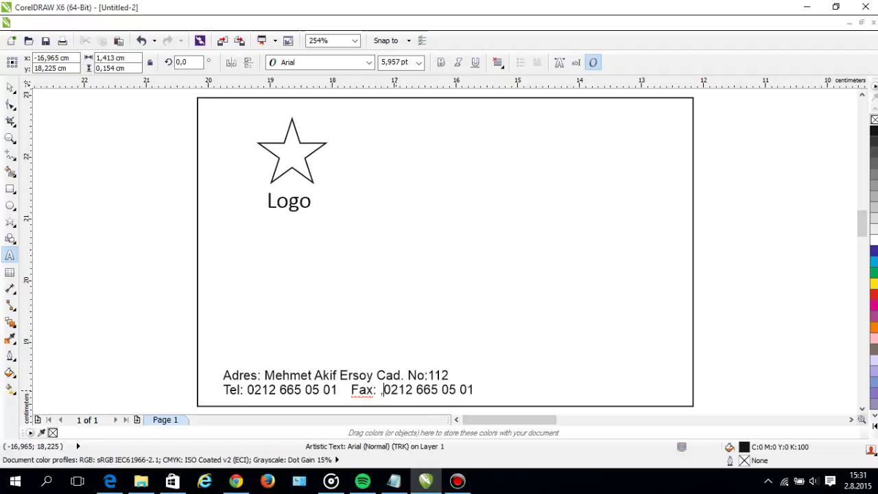
key(BackSpace)
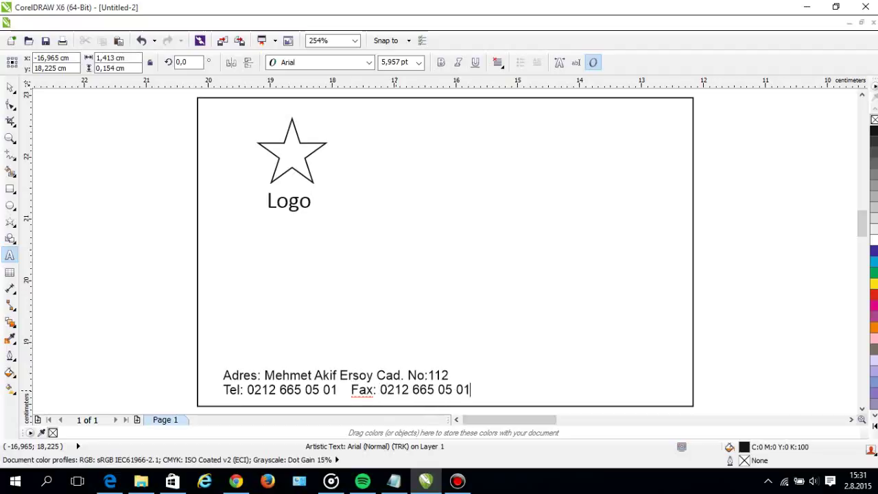
key(ctrl+space)
Nudge the Fax text left toward the Tel number and narrow it slightly.
scroll(352, 389, up, 2)
key(Escape)
drag(363, 389, 353, 390)
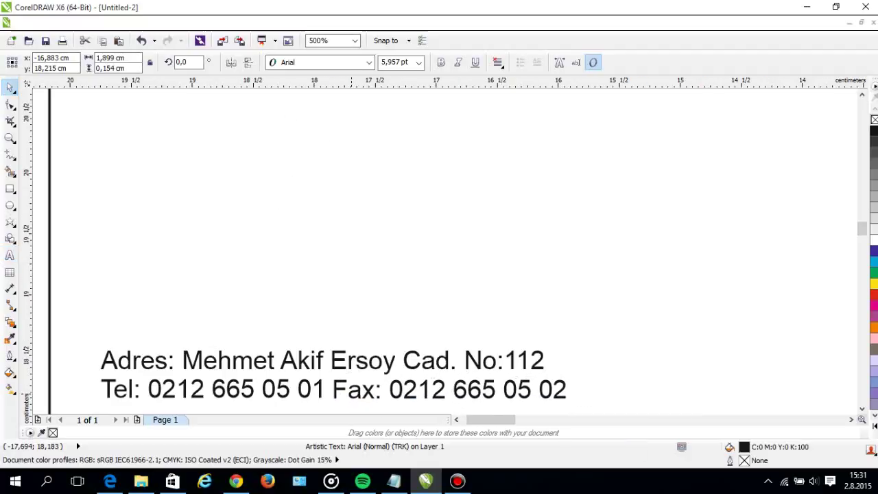
drag(571, 390, 546, 390)
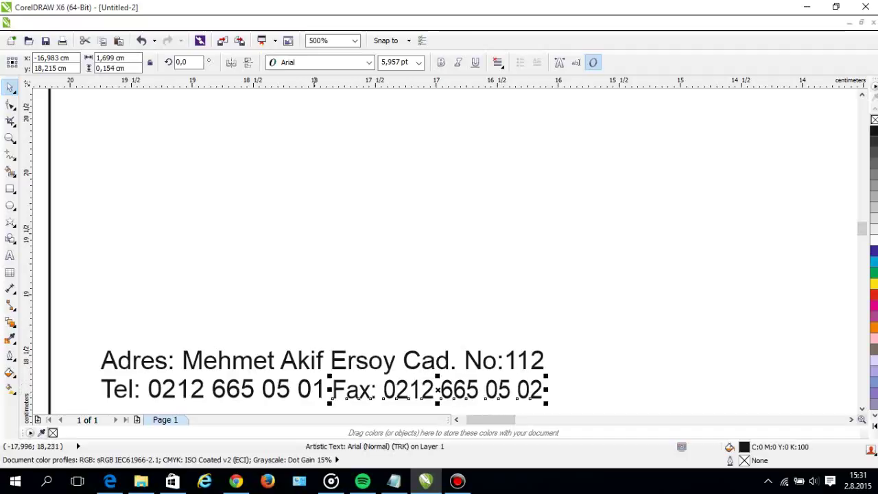
key(Tab)
key(Tab)
scroll(377, 230, down, 2)
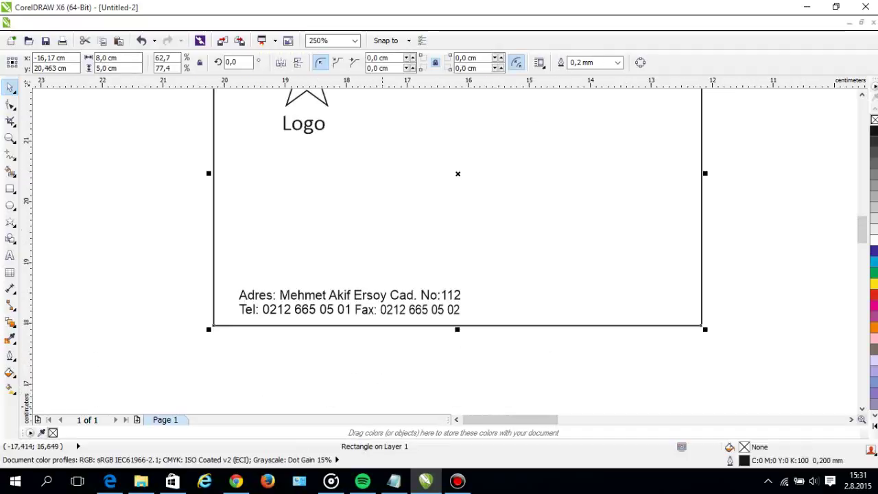
key(Escape)
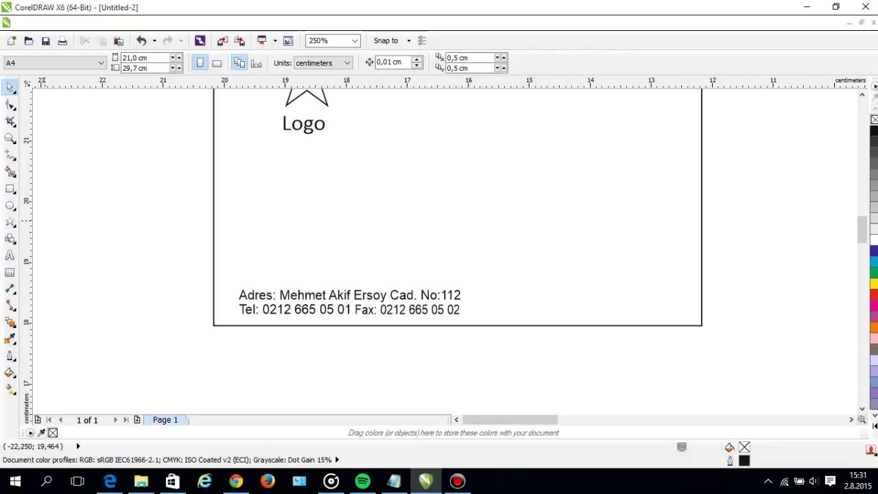
Add a thin orange bar with no outline beside the address lines.
click(10, 189)
drag(472, 290, 475, 316)
scroll(470, 316, up, 3)
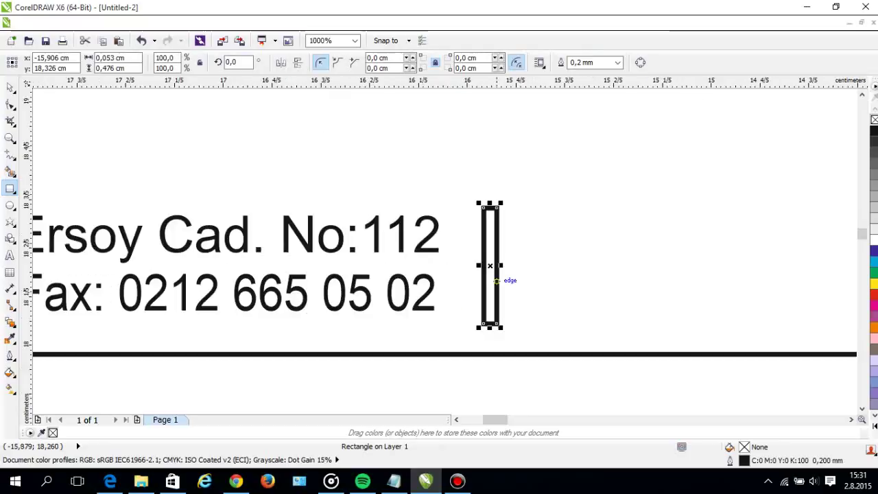
key(space)
scroll(491, 264, up, 2)
drag(484, 255, 441, 252)
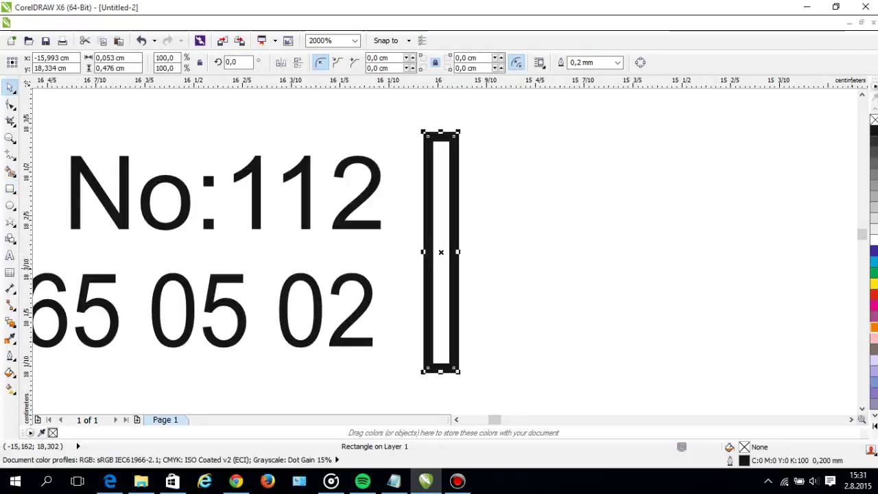
click(874, 327)
right_click(874, 120)
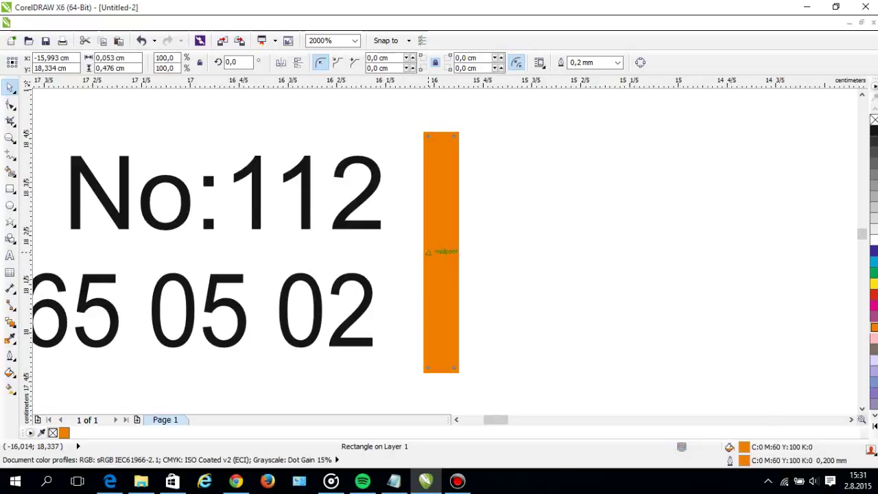
scroll(430, 250, down, 2)
key(Escape)
scroll(396, 305, down, 1)
Move the address lines and the orange bar higher together.
drag(415, 311, 180, 237)
drag(203, 270, 203, 245)
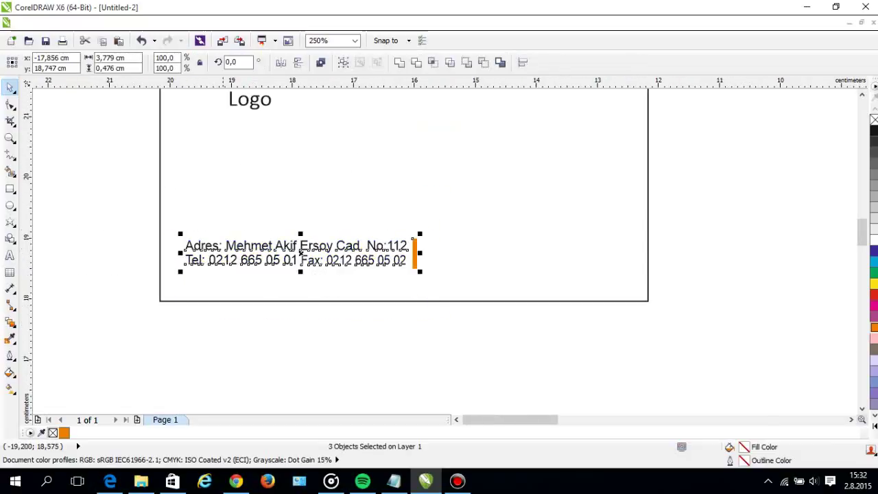
key(Escape)
Draw a long orange strip aligned with the card's bottom-left edge.
click(10, 189)
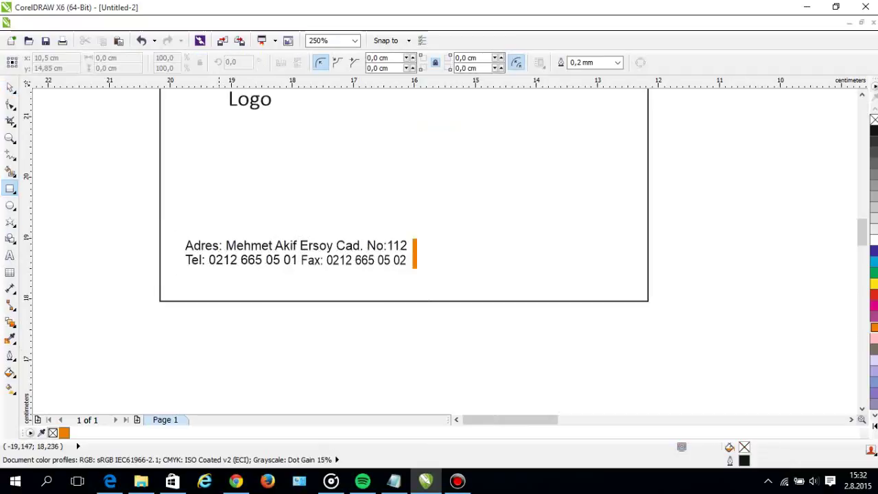
drag(160, 301, 302, 284)
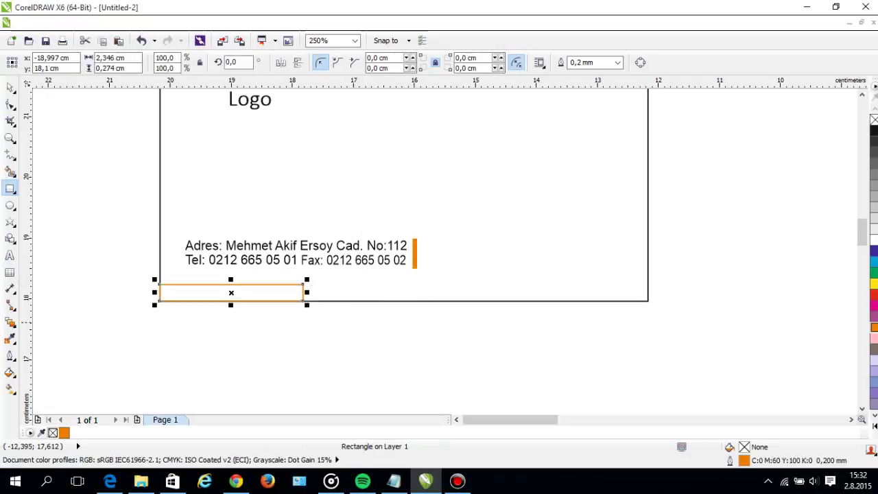
click(874, 328)
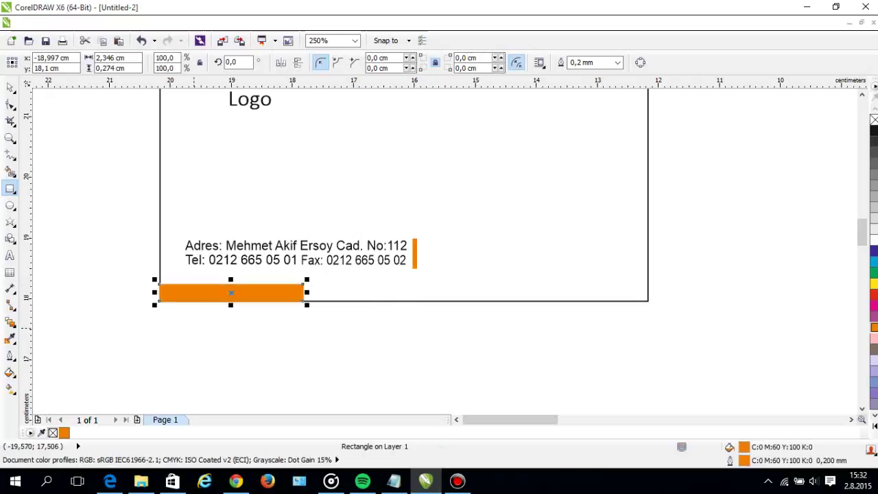
scroll(175, 313, up, 3)
key(space)
drag(63, 211, 64, 193)
scroll(82, 256, down, 4)
click(314, 301)
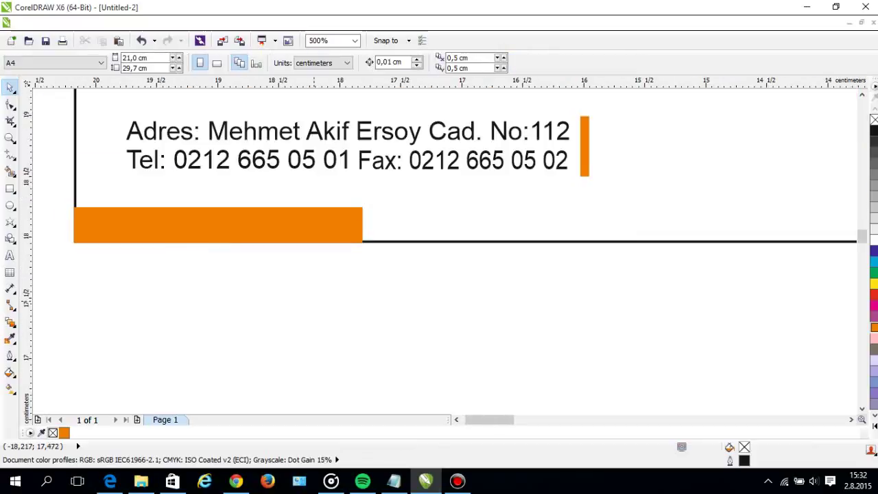
key(F4)
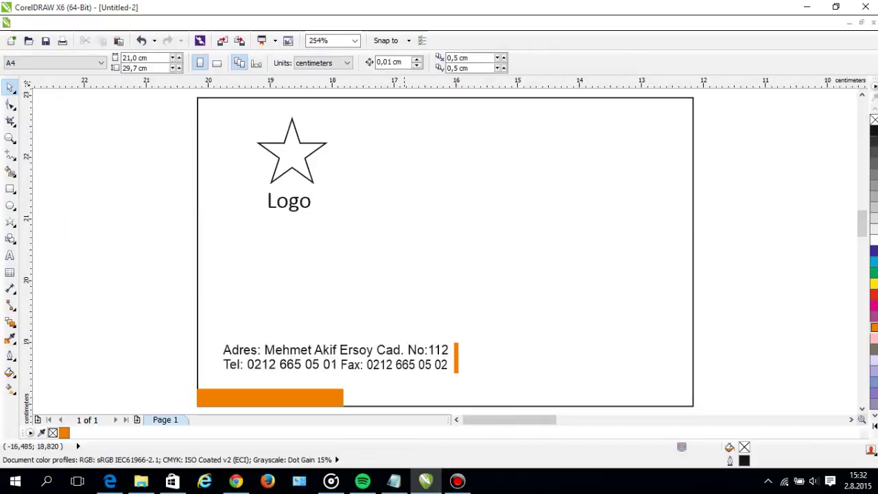
Copy the address text right of the bar and replace it with the website and contact e-mail lines.
click(443, 363)
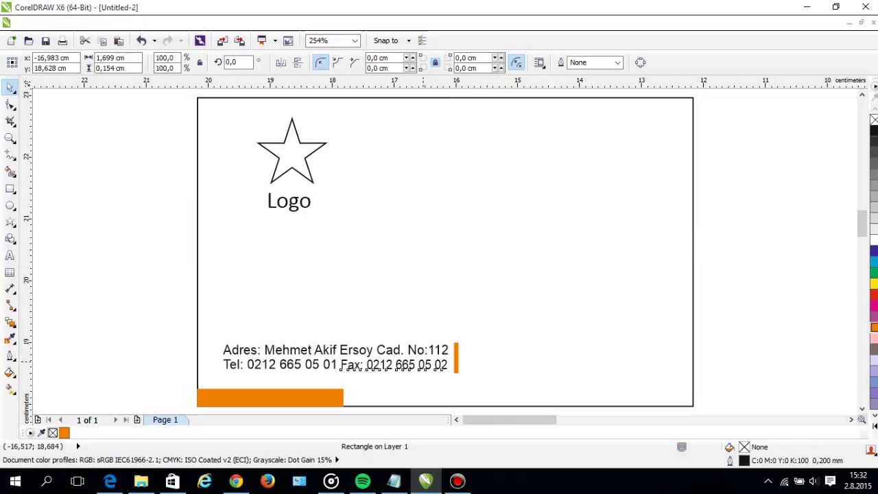
click(404, 363)
drag(361, 350, 598, 350)
double_click(577, 357)
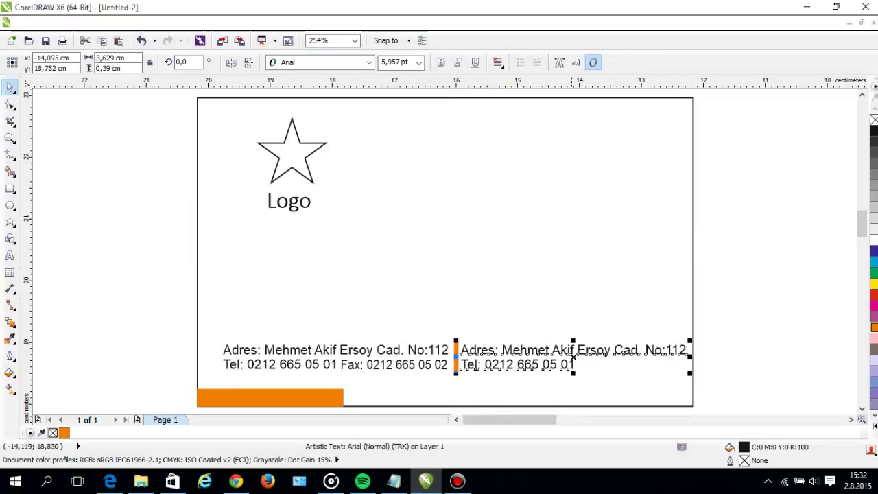
key(ctrl+a)
text(ww)
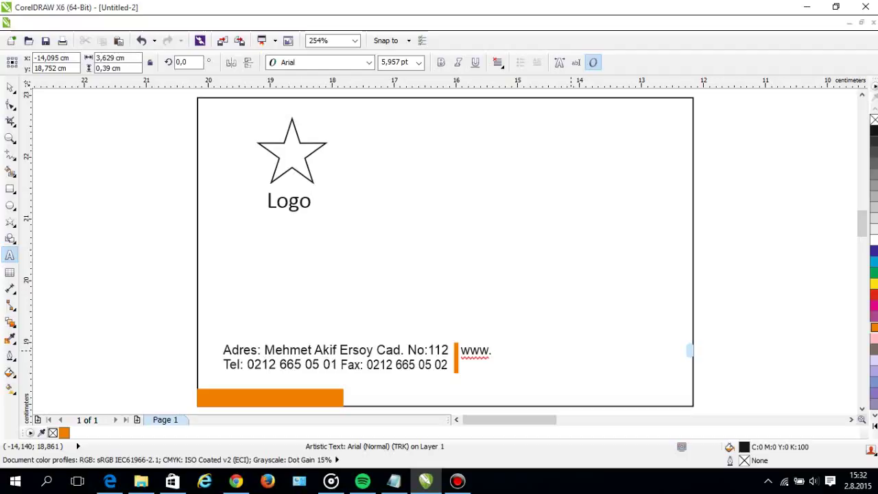
text(bilgincik.com)
key(Return)
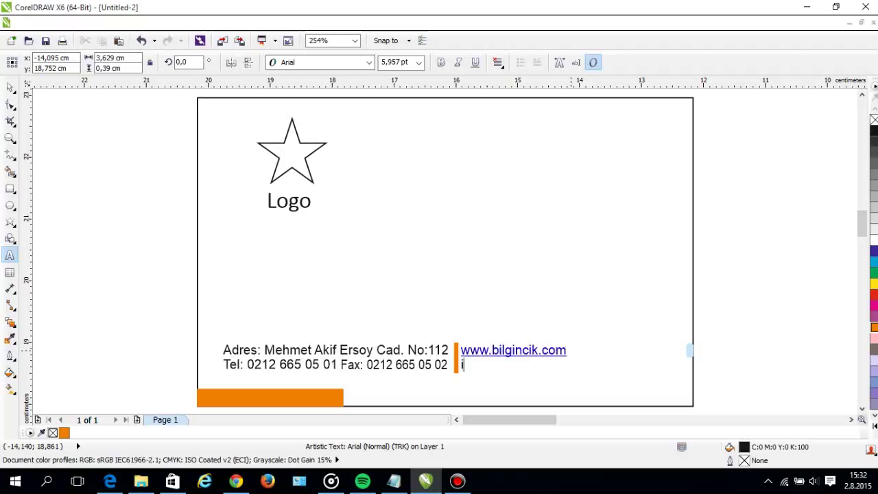
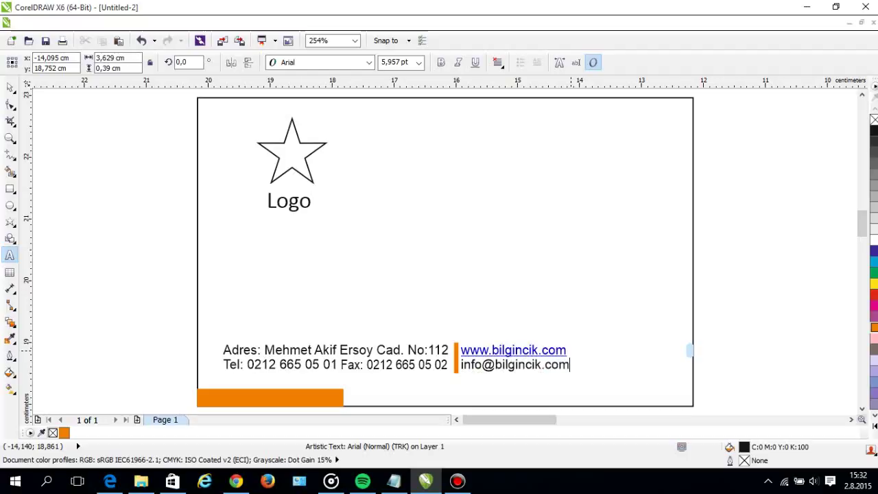
click(10, 87)
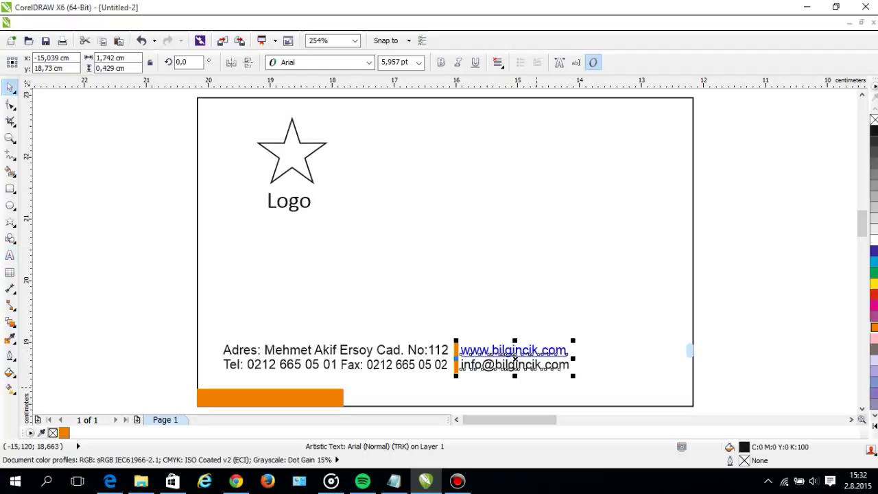
Widen the letter spacing of the website and e-mail lines.
scroll(515, 359, up, 2)
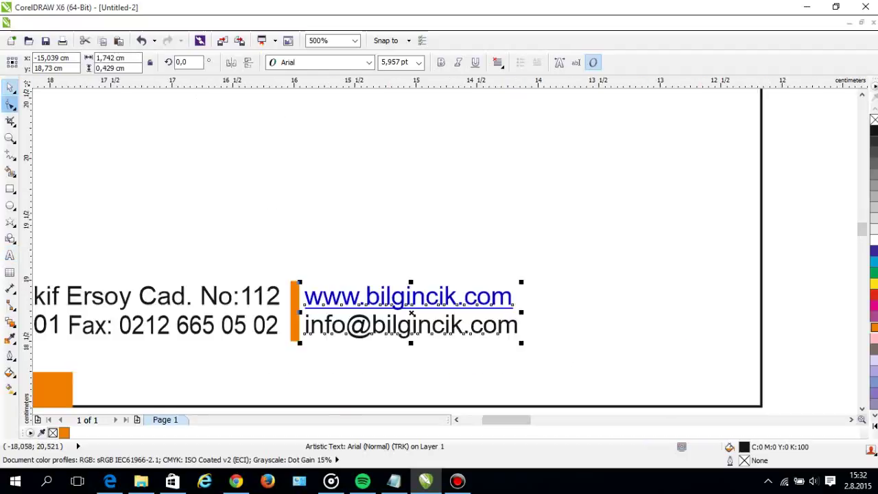
click(10, 103)
drag(522, 344, 594, 344)
Shift the website and e-mail text and the orange divider further right.
click(11, 86)
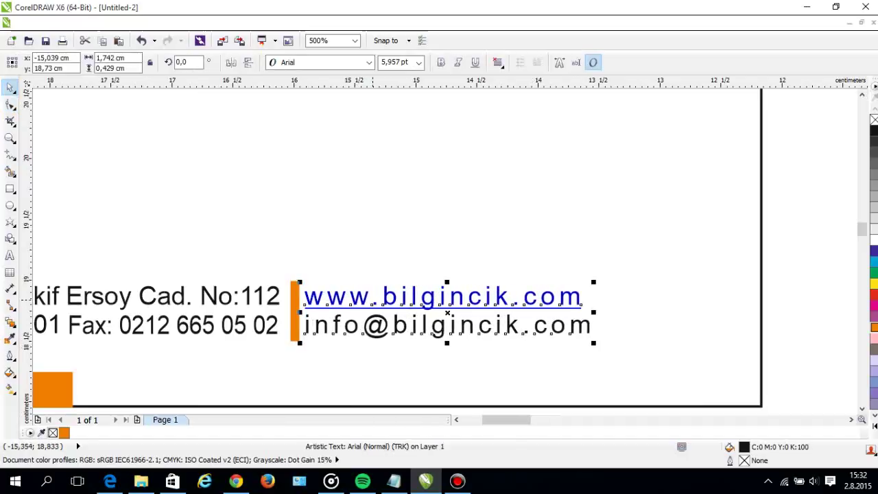
key(Tab)
key(shift+Tab)
key(Tab)
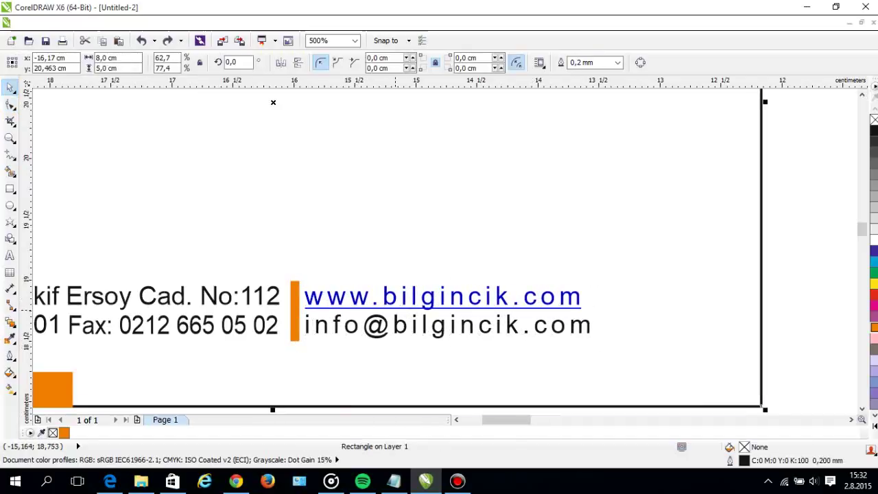
click(274, 102)
click(436, 305)
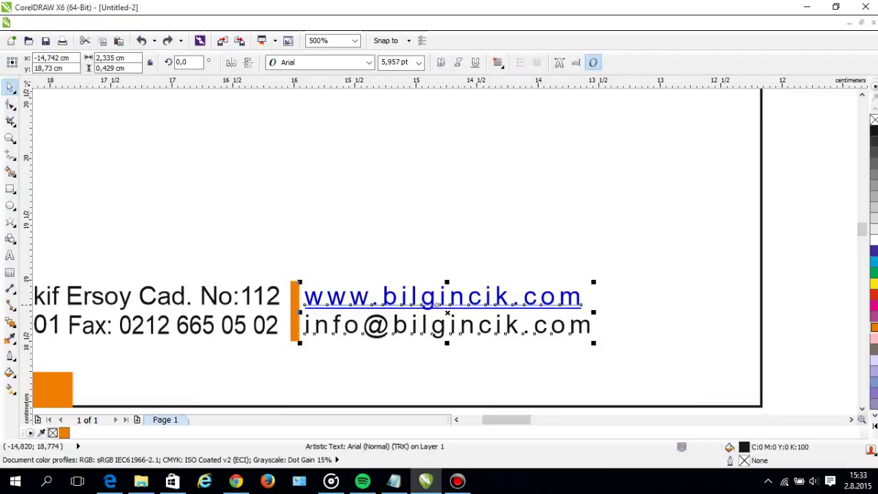
drag(437, 305, 463, 305)
click(364, 310)
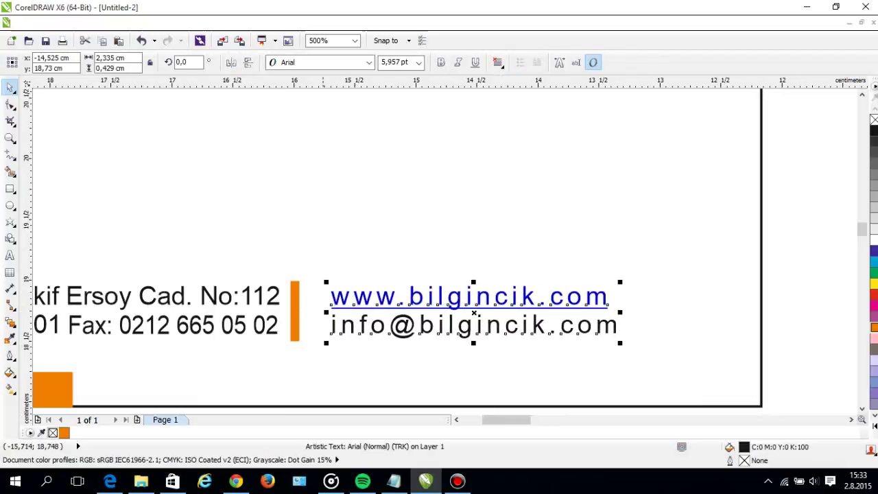
shift+click(294, 309)
drag(345, 305, 376, 304)
Set the website and e-mail lines in Calibri.
click(342, 153)
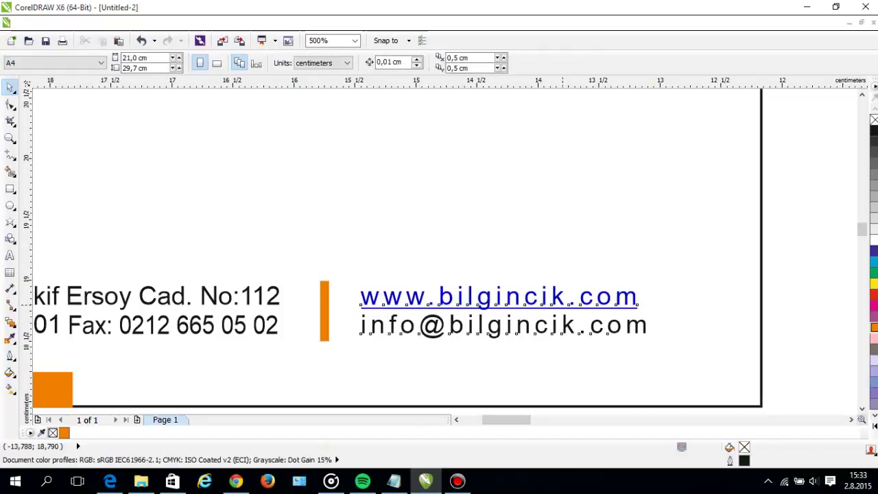
key(Tab)
right_click(299, 52)
click(322, 62)
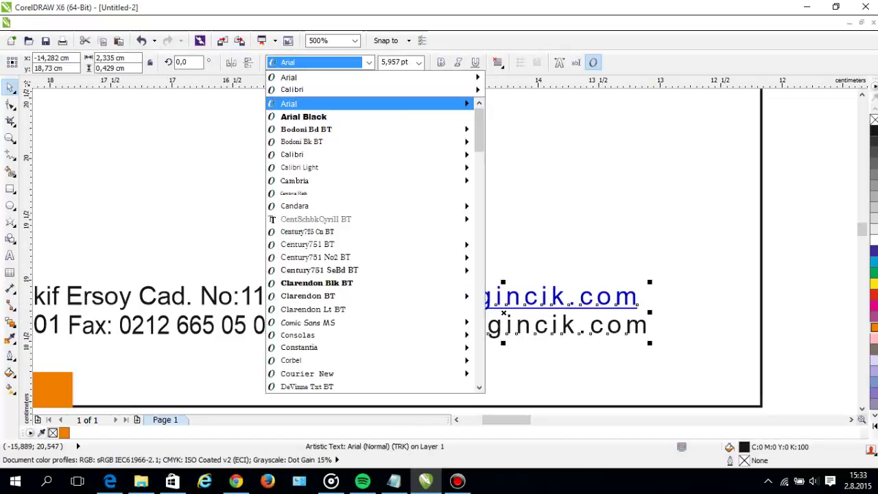
click(302, 102)
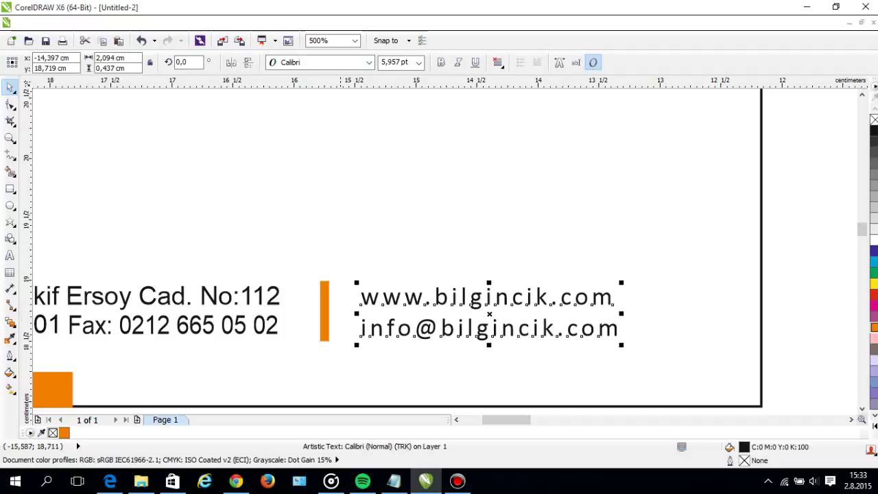
shift+click(326, 311)
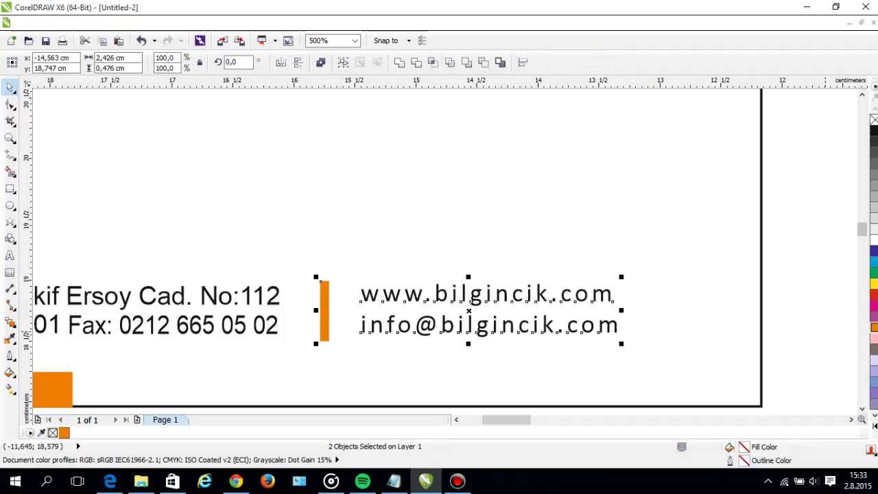
key(Escape)
scroll(799, 330, down, 2)
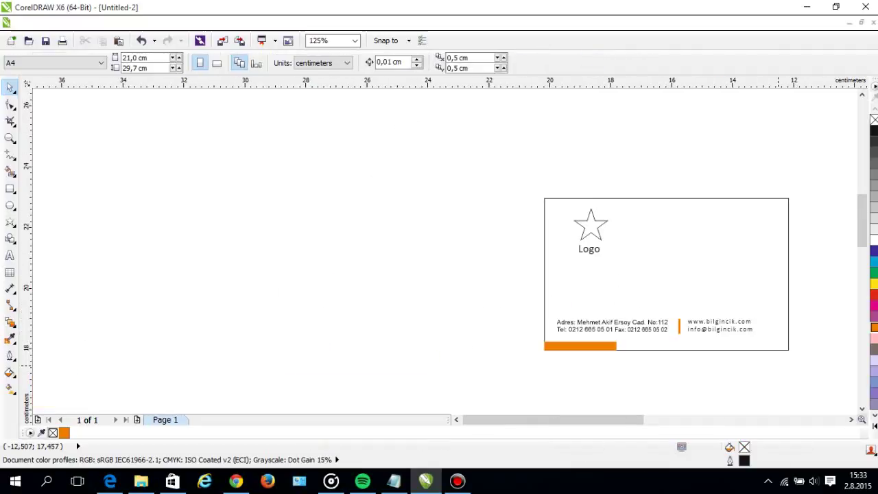
Copy the Logo text to the upper right and replace it with the cardholder's full name, removing the extra 'l'.
key(F4)
drag(269, 206, 495, 208)
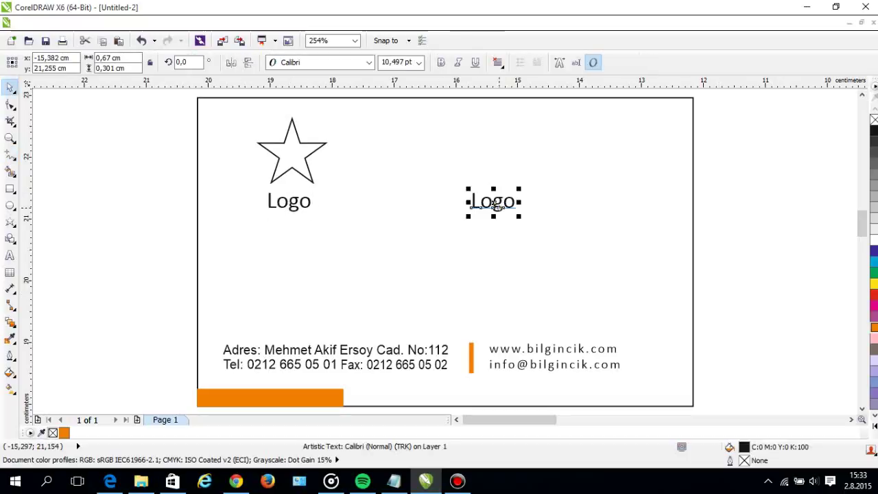
double_click(494, 206)
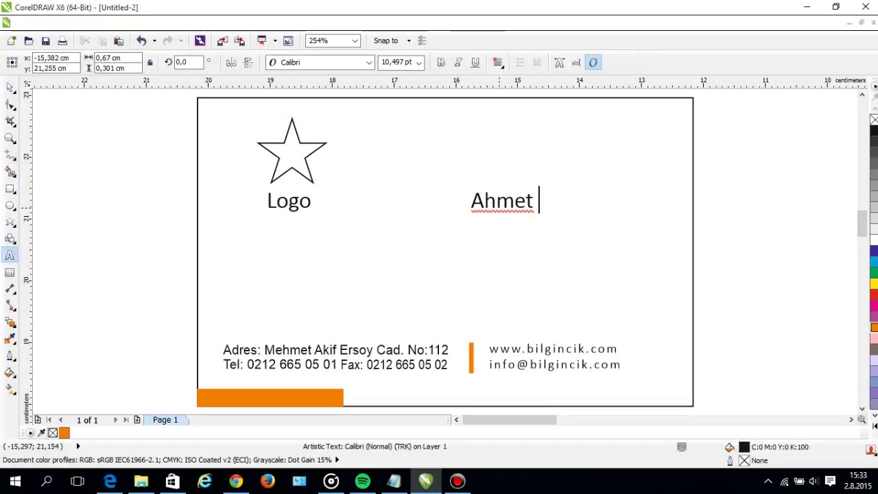
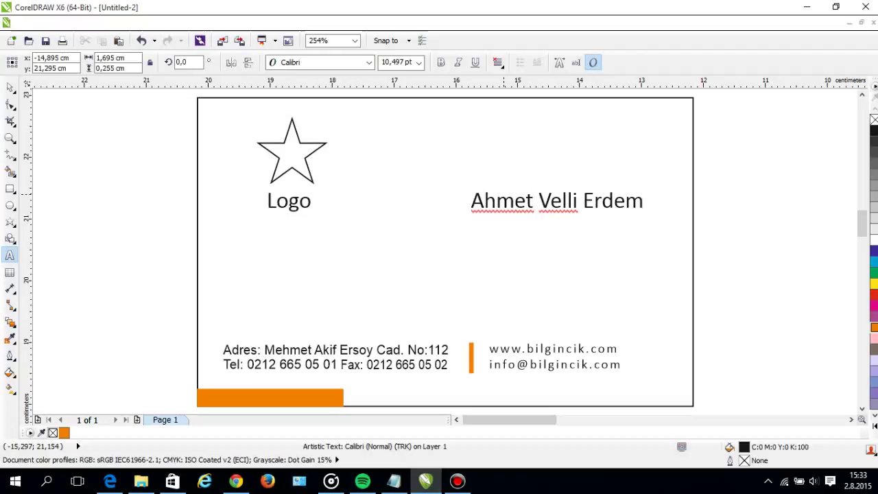
key(Left)
key(Left)
key(Left)
key(Left)
key(Left)
key(Left)
key(Left)
key(Left)
key(BackSpace)
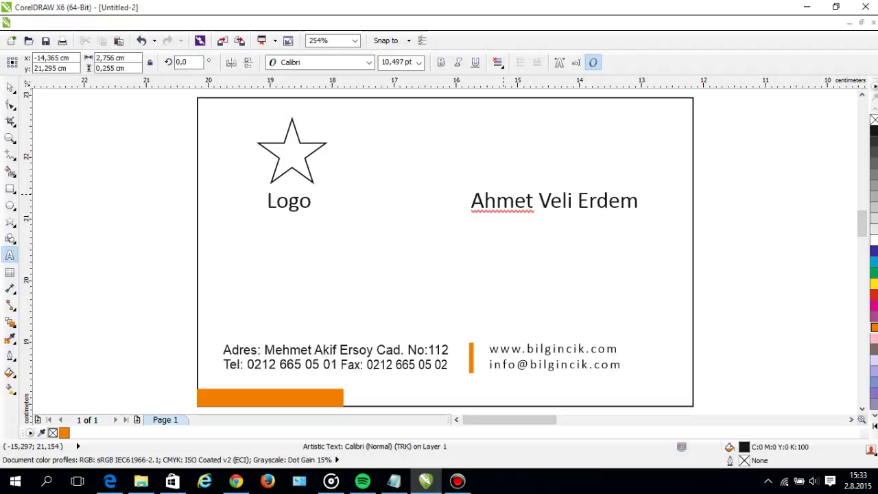
key(ctrl+space)
Nudge the name left, drop a copy beneath it, and retype the copy as 'Satın Alma Sorumlusu'.
drag(538, 203, 520, 211)
right_click(493, 211)
click(445, 251)
double_click(494, 208)
key(ctrl+a)
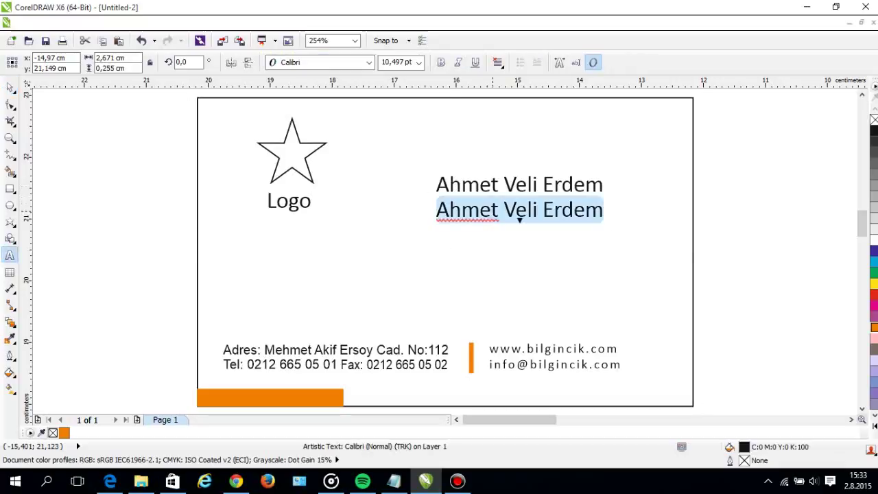
text(sA)
key(BackSpace)
key(BackSpace)
text(Satın a)
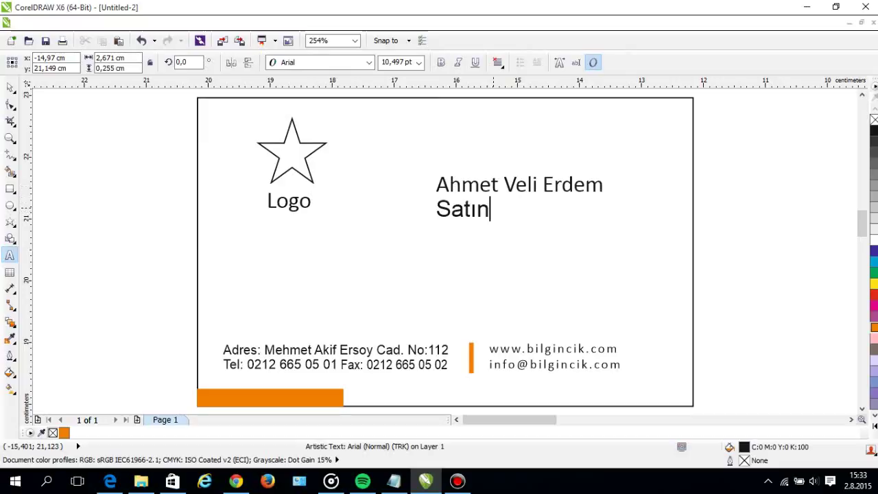
key(BackSpace)
text(Alma Sorumlusu)
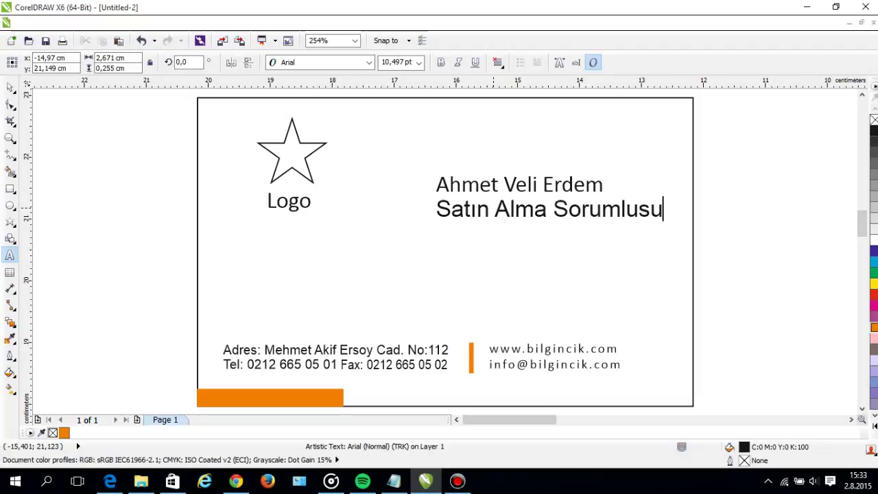
key(ctrl+space)
Shrink the job title to about 6 pt, undoing an accidental centring on the card.
drag(667, 221, 549, 218)
shift+click(574, 208)
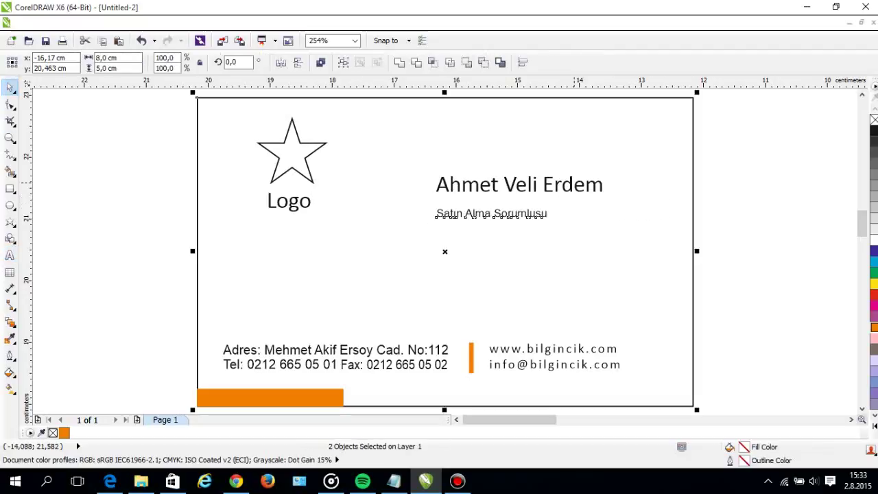
key(c)
key(ctrl+z)
key(Escape)
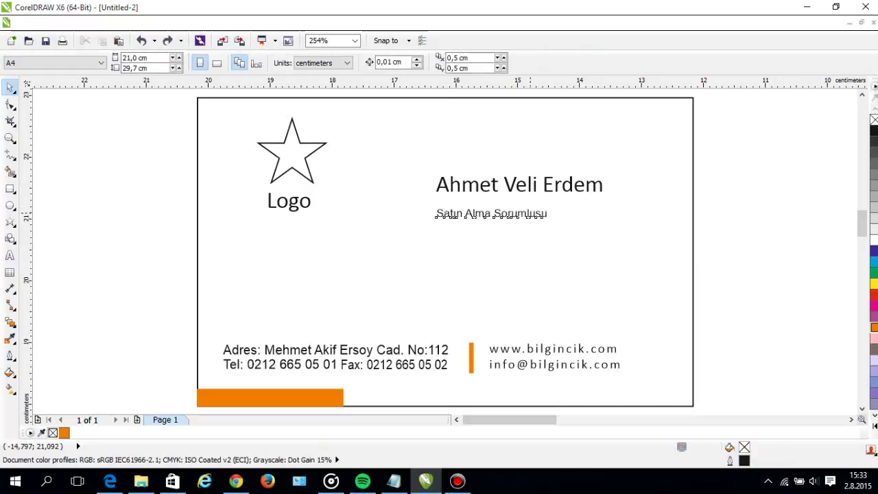
Centre the job title under the name, enlarge it slightly and nudge it up.
click(492, 214)
shift+click(520, 184)
key(c)
key(Escape)
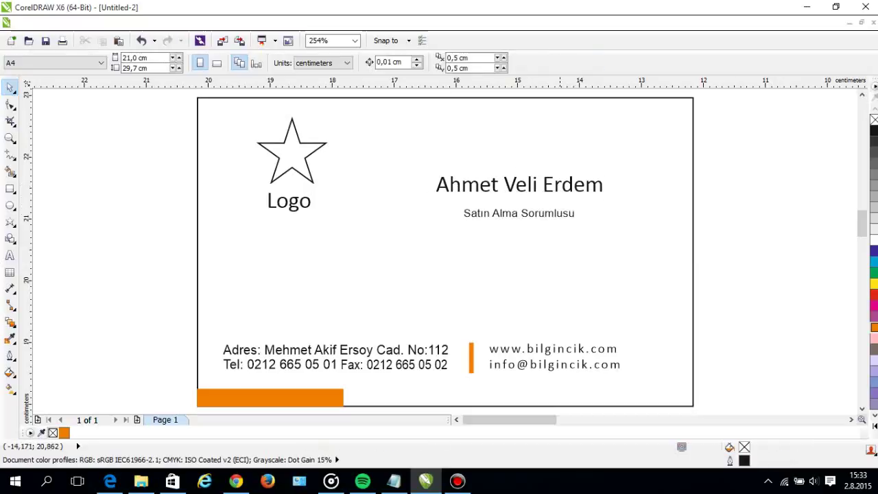
scroll(542, 216, up, 4)
click(566, 221)
drag(722, 237, 776, 240)
key(Up)
key(Up)
key(Up)
key(Up)
key(Up)
key(Up)
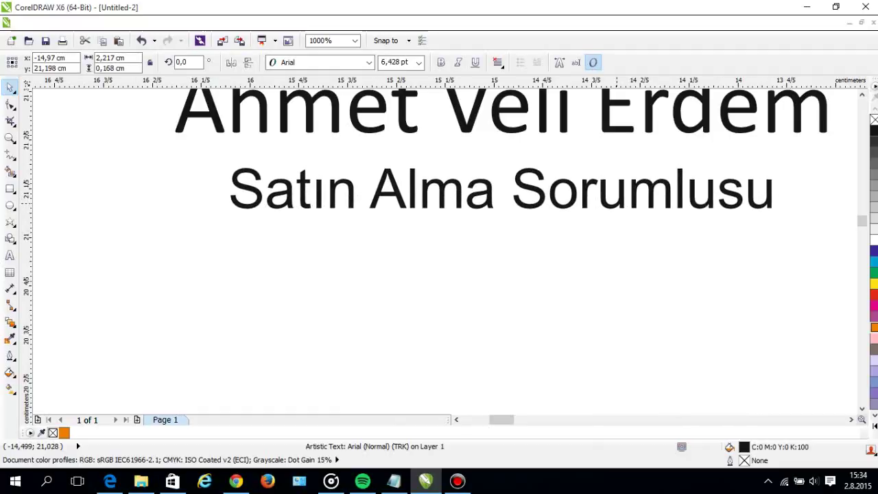
key(Tab)
key(Tab)
key(Tab)
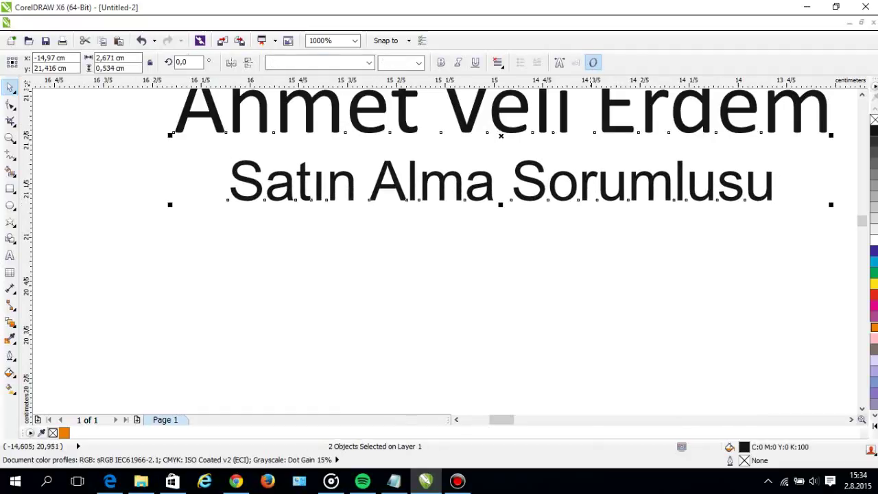
Make the job title italic and the name bold, then drop a title copy below.
key(ctrl+i)
key(F3)
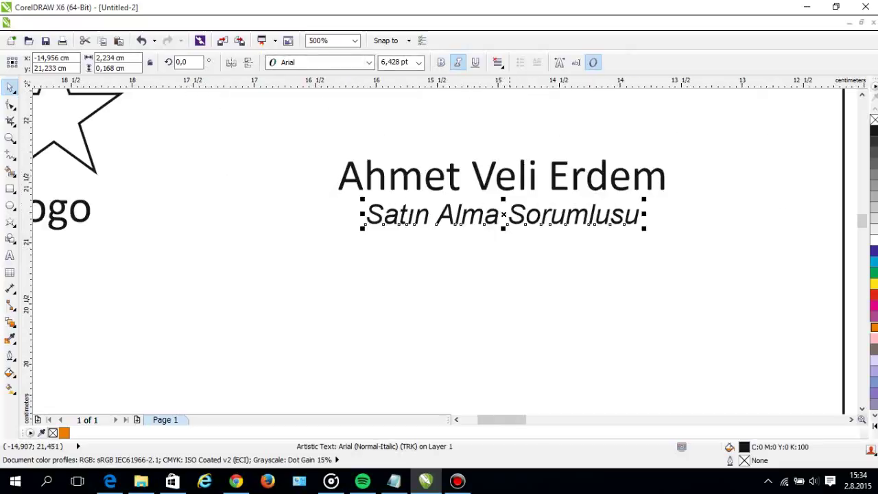
click(508, 192)
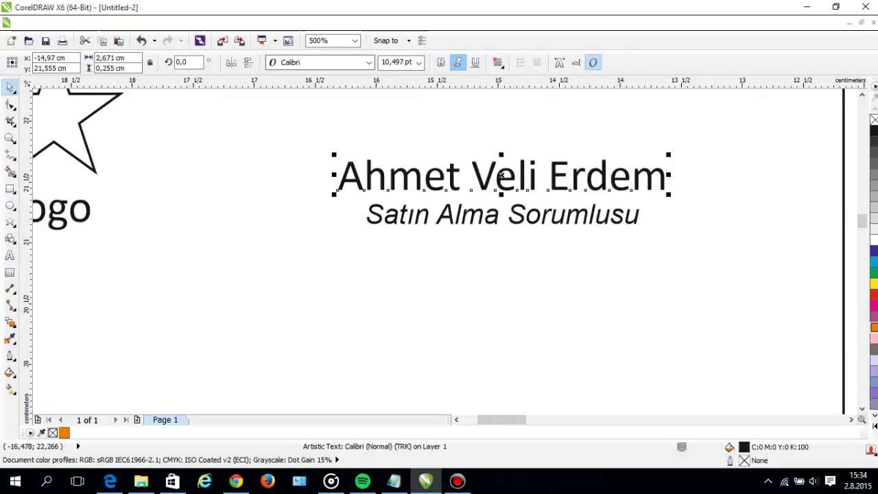
click(440, 62)
drag(524, 221, 524, 251)
double_click(526, 247)
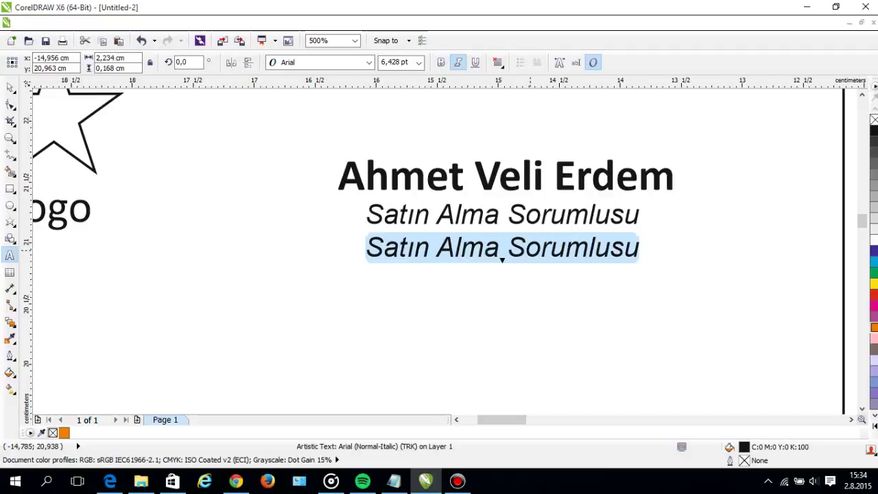
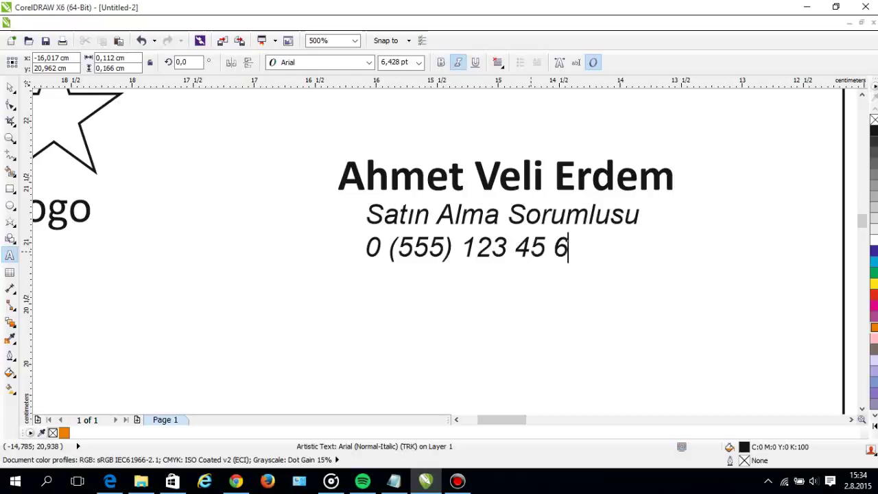
Replace the copied line with the phone number in upright text, centred under the job title.
click(11, 87)
click(48, 88)
click(458, 63)
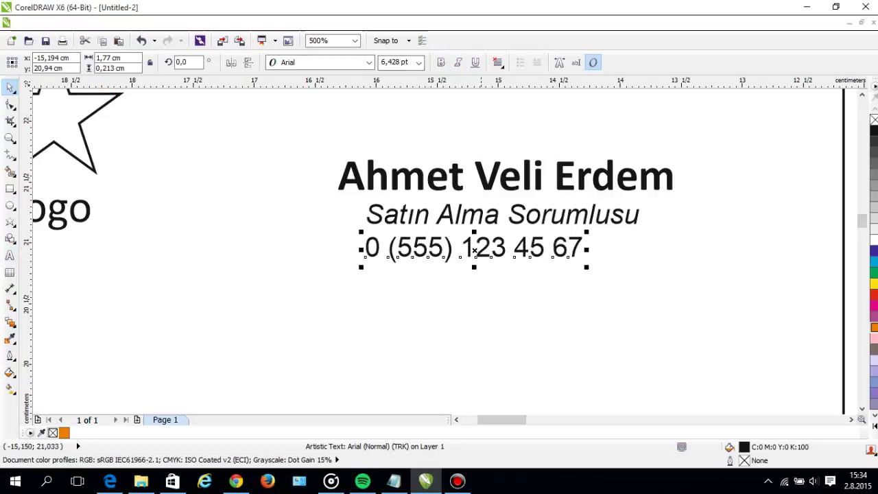
shift+click(552, 212)
key(c)
key(F3)
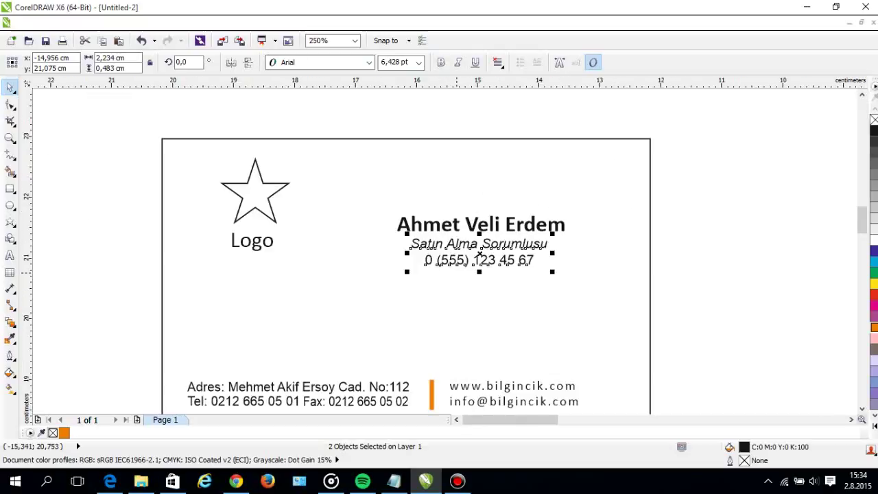
key(Escape)
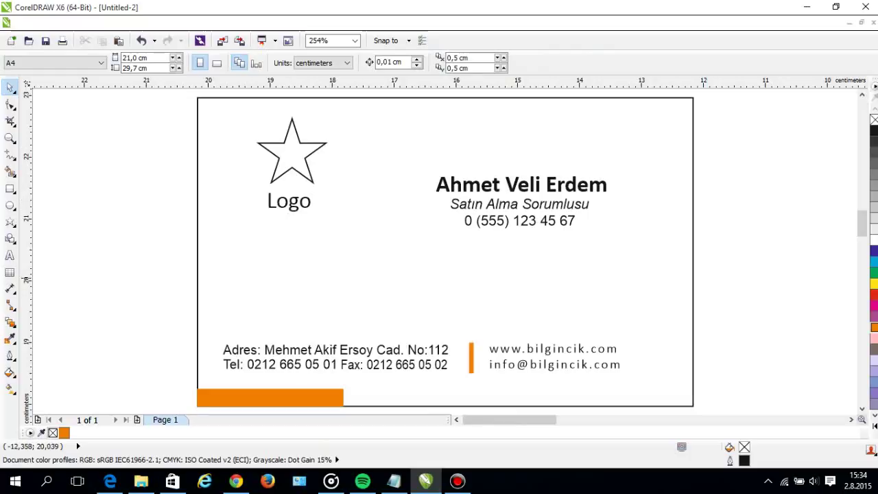
click(644, 268)
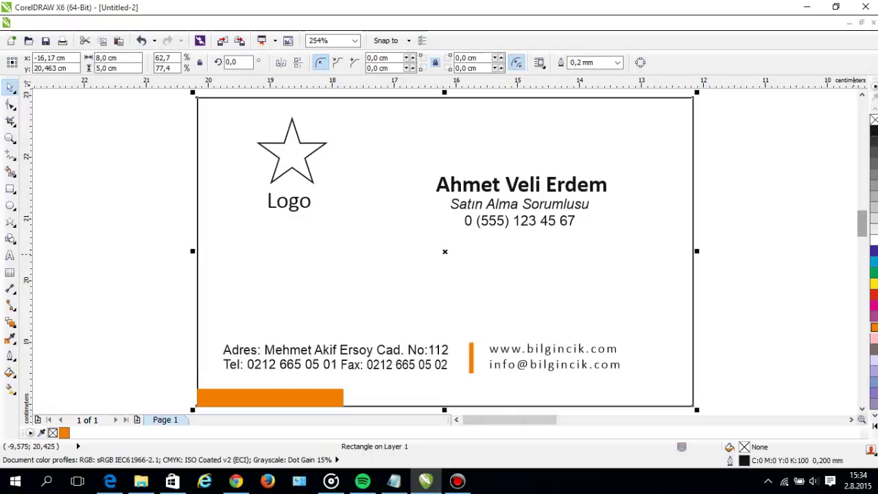
click(792, 204)
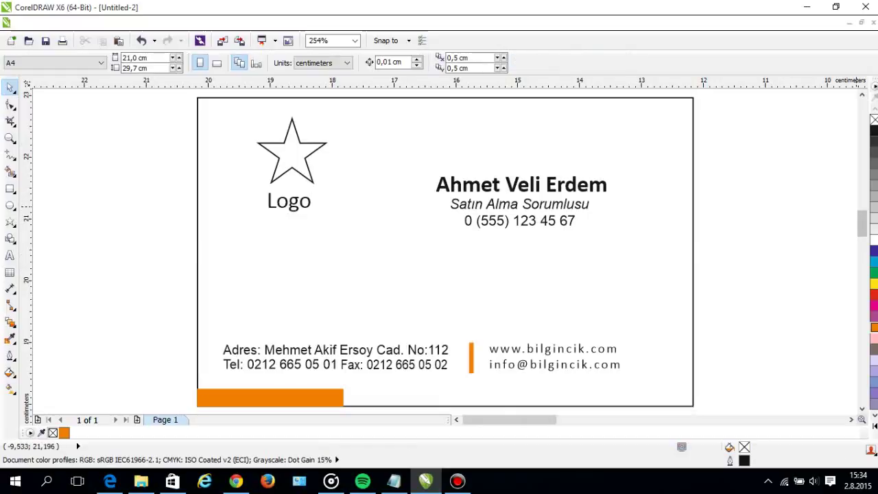
Duplicate the whole card and place the copy beside the first one.
scroll(725, 210, down, 2)
drag(690, 301, 439, 137)
drag(812, 191, 728, 192)
right_click(729, 191)
click(669, 355)
key(F4)
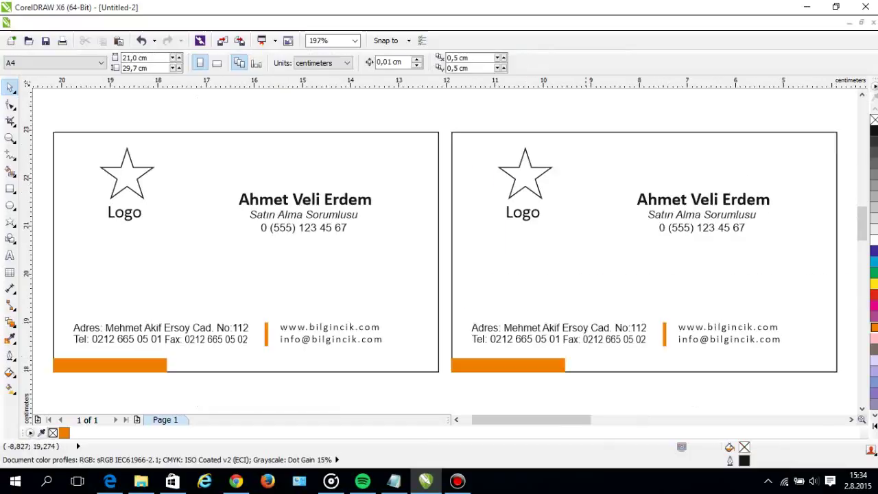
Delete the star, Logo, name, title and phone lines from the right card.
drag(486, 141, 548, 222)
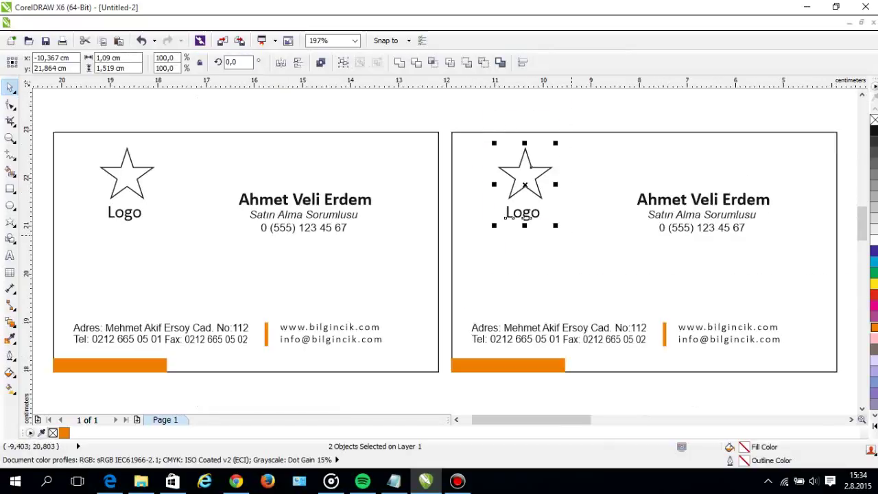
key(Delete)
drag(610, 123, 765, 241)
key(Delete)
drag(810, 381, 757, 364)
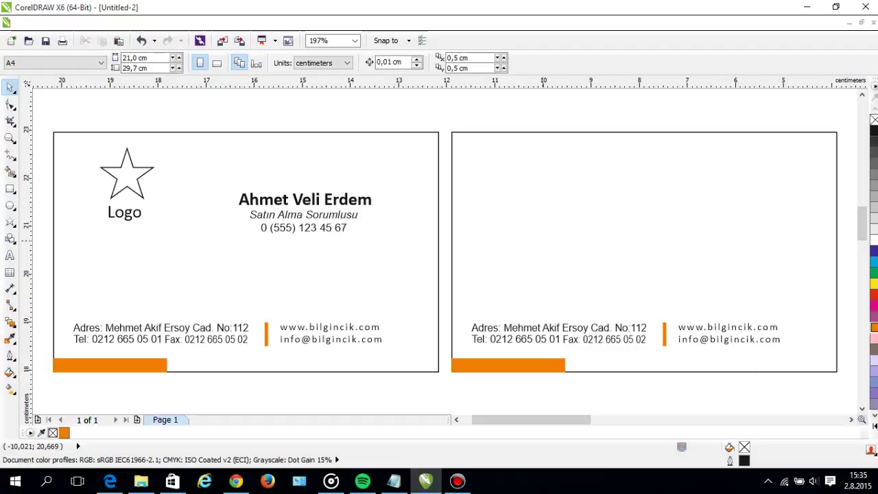
Copy the star logo onto the right card, enlarge it, and remove the Logo word.
drag(102, 158, 161, 224)
drag(127, 175, 625, 175)
shift+click(658, 139)
drag(572, 125, 660, 228)
drag(655, 143, 714, 65)
key(Escape)
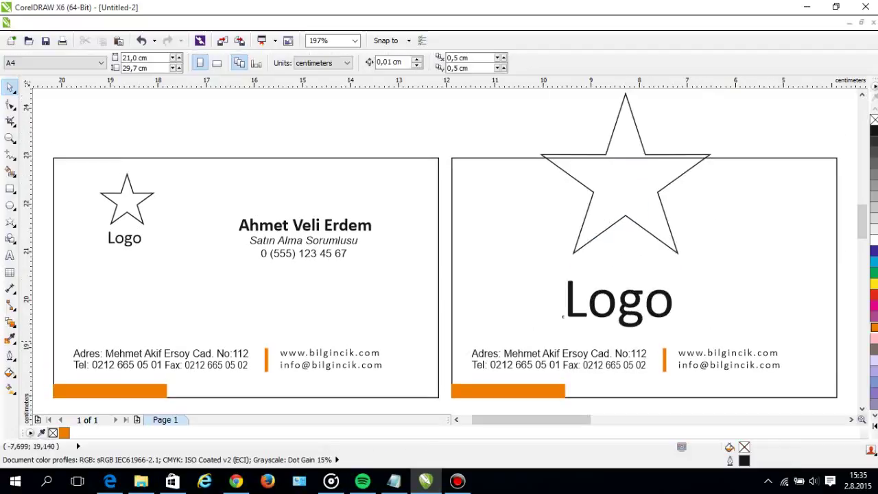
click(564, 317)
key(Delete)
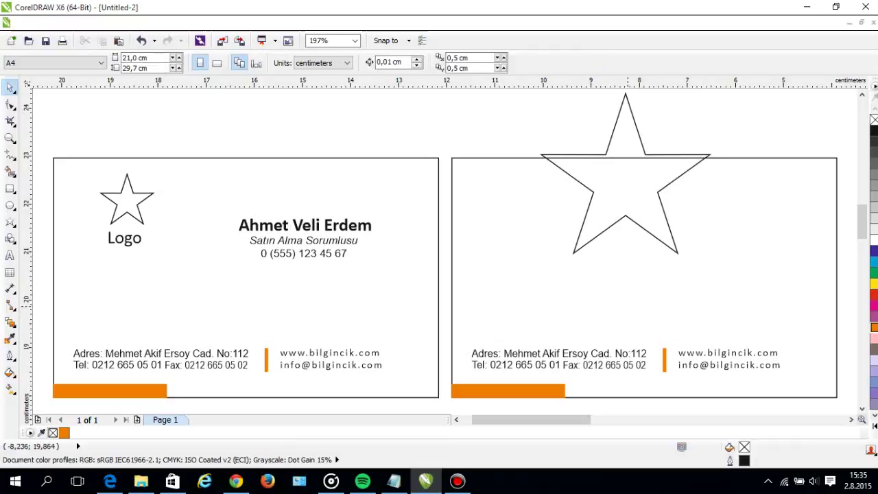